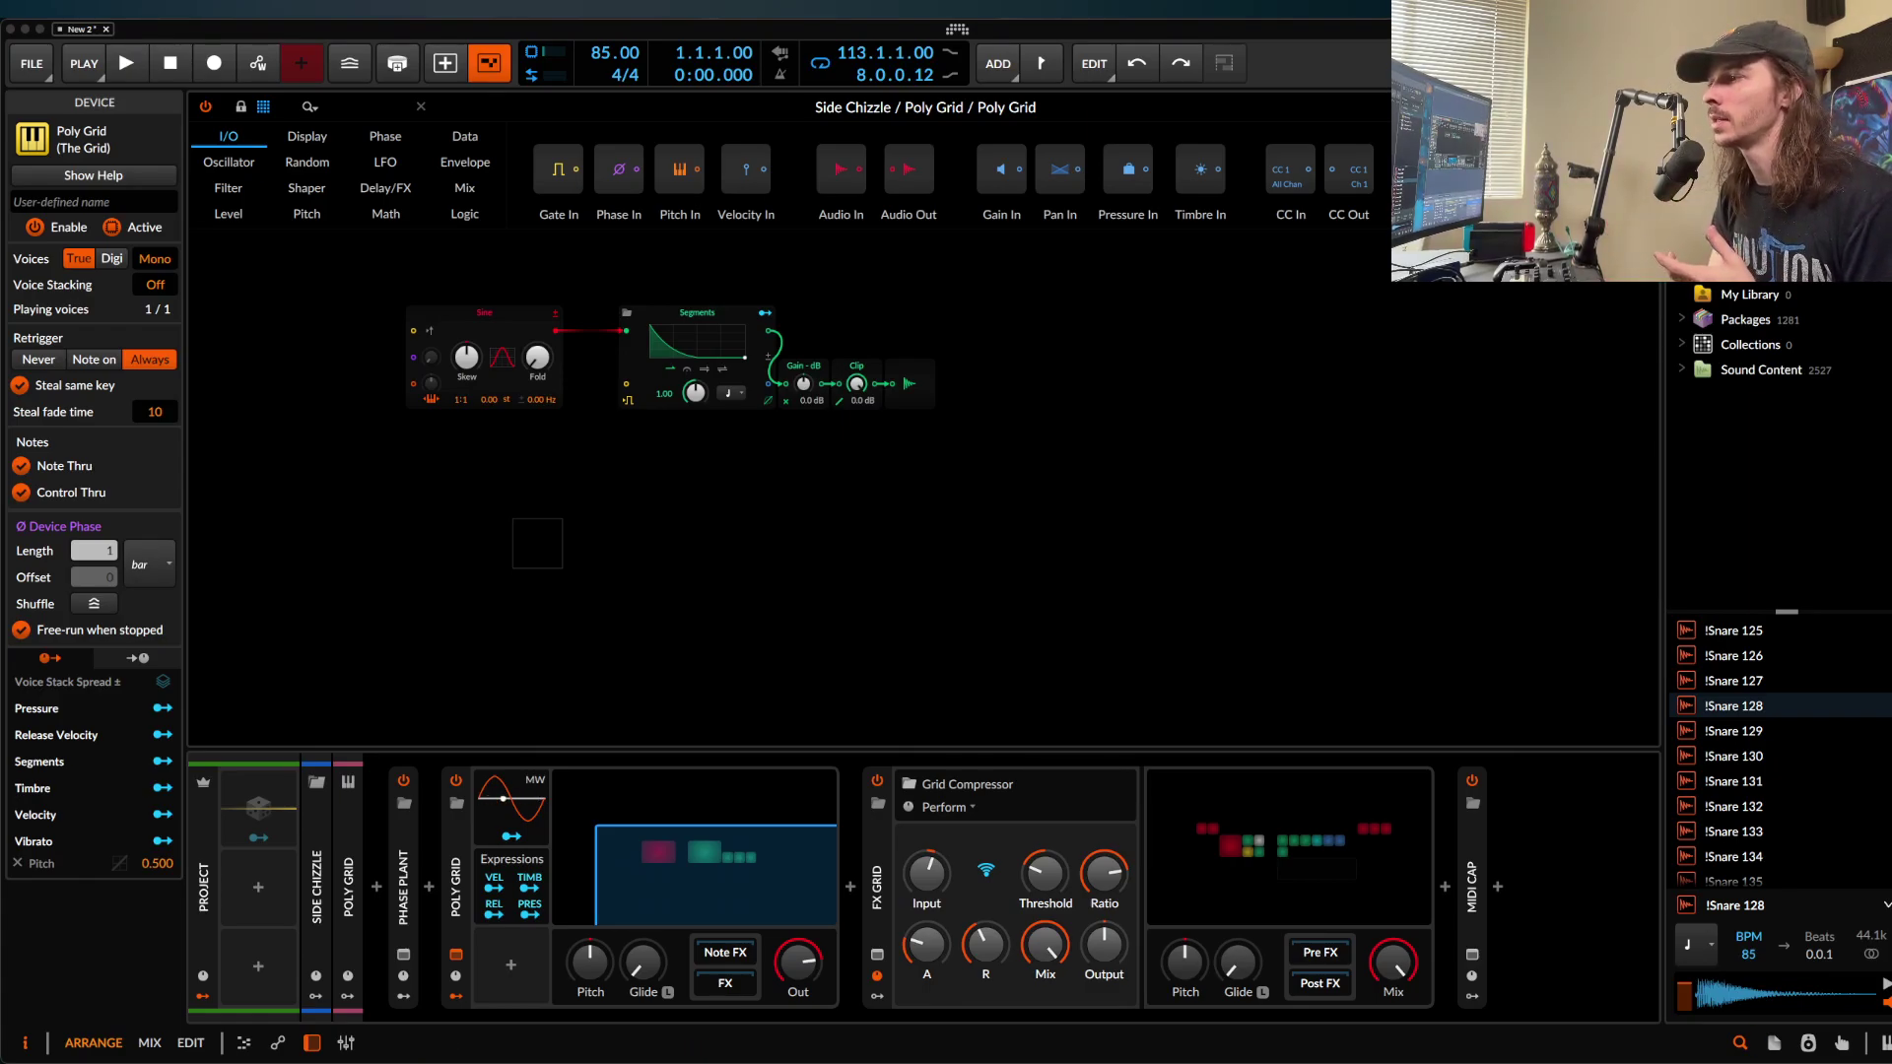
Move the Grid Compressor modules into the Poly Grid patch and wire the Clip output through them to the audio output
click(1195, 847)
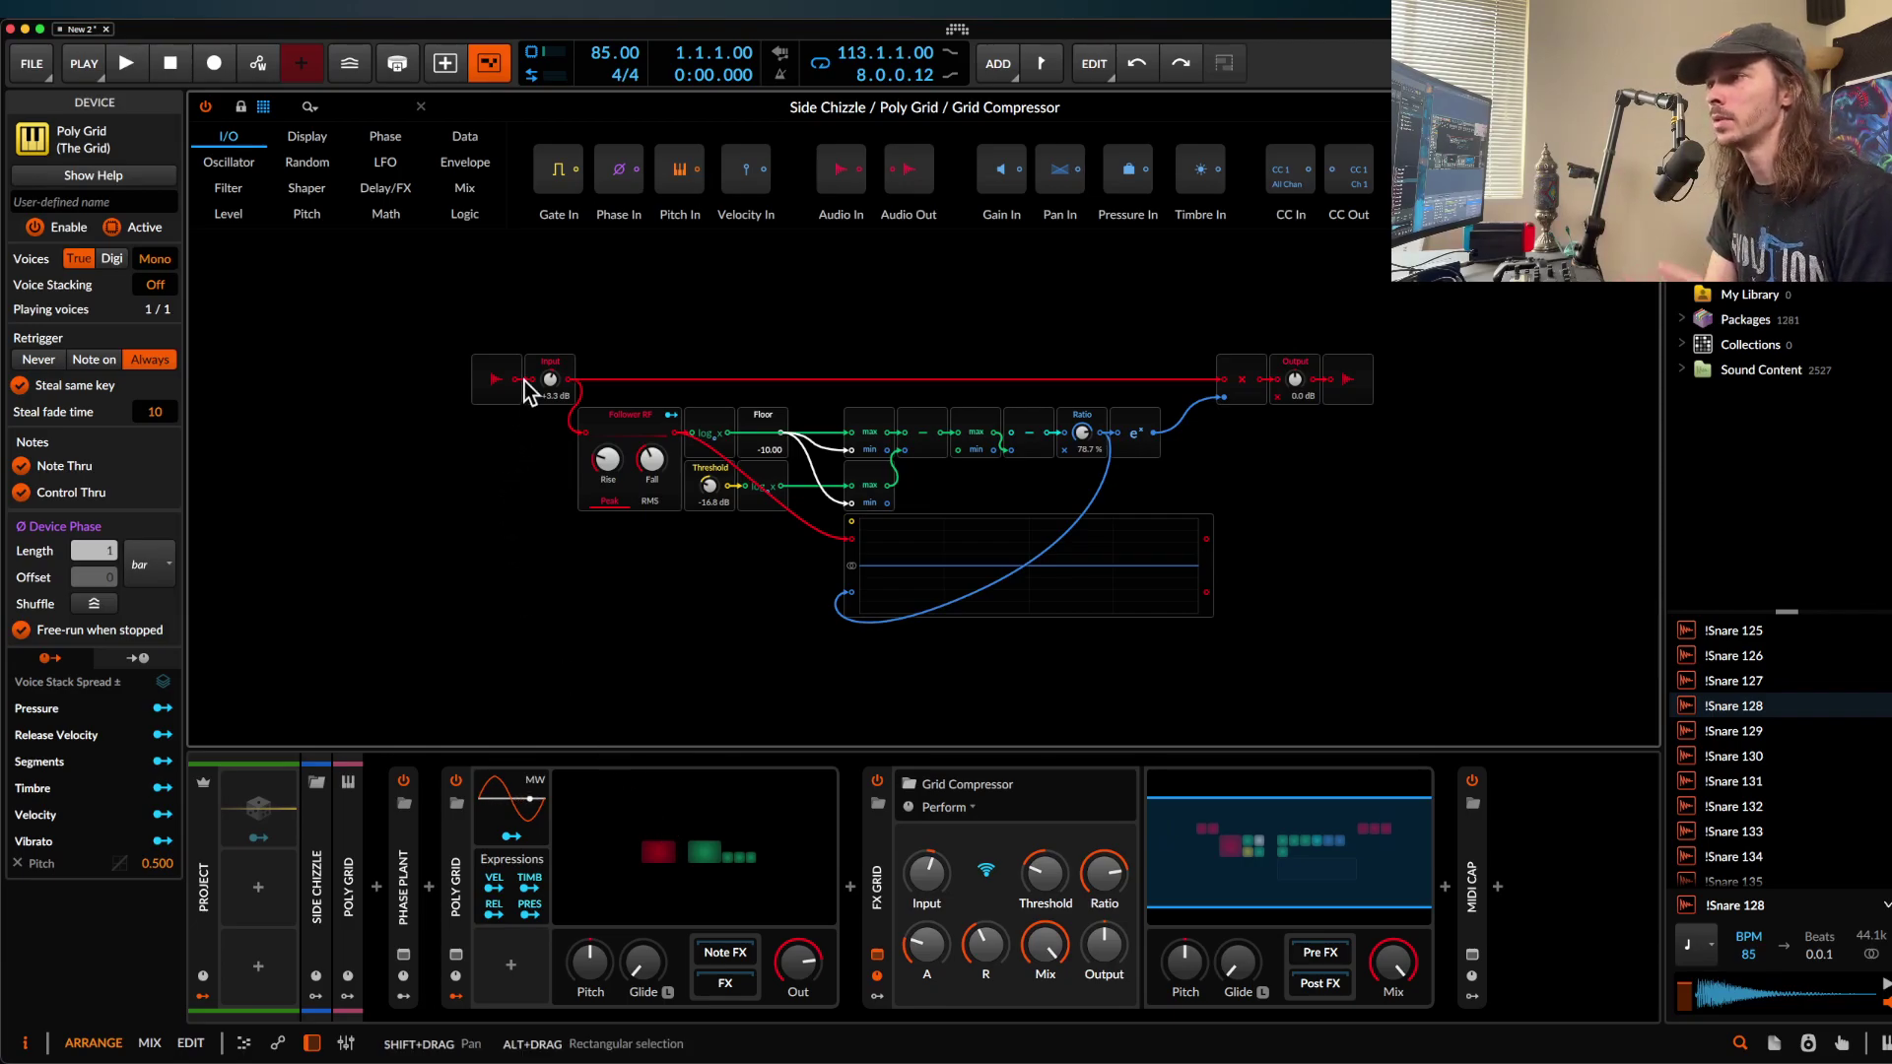
click(723, 842)
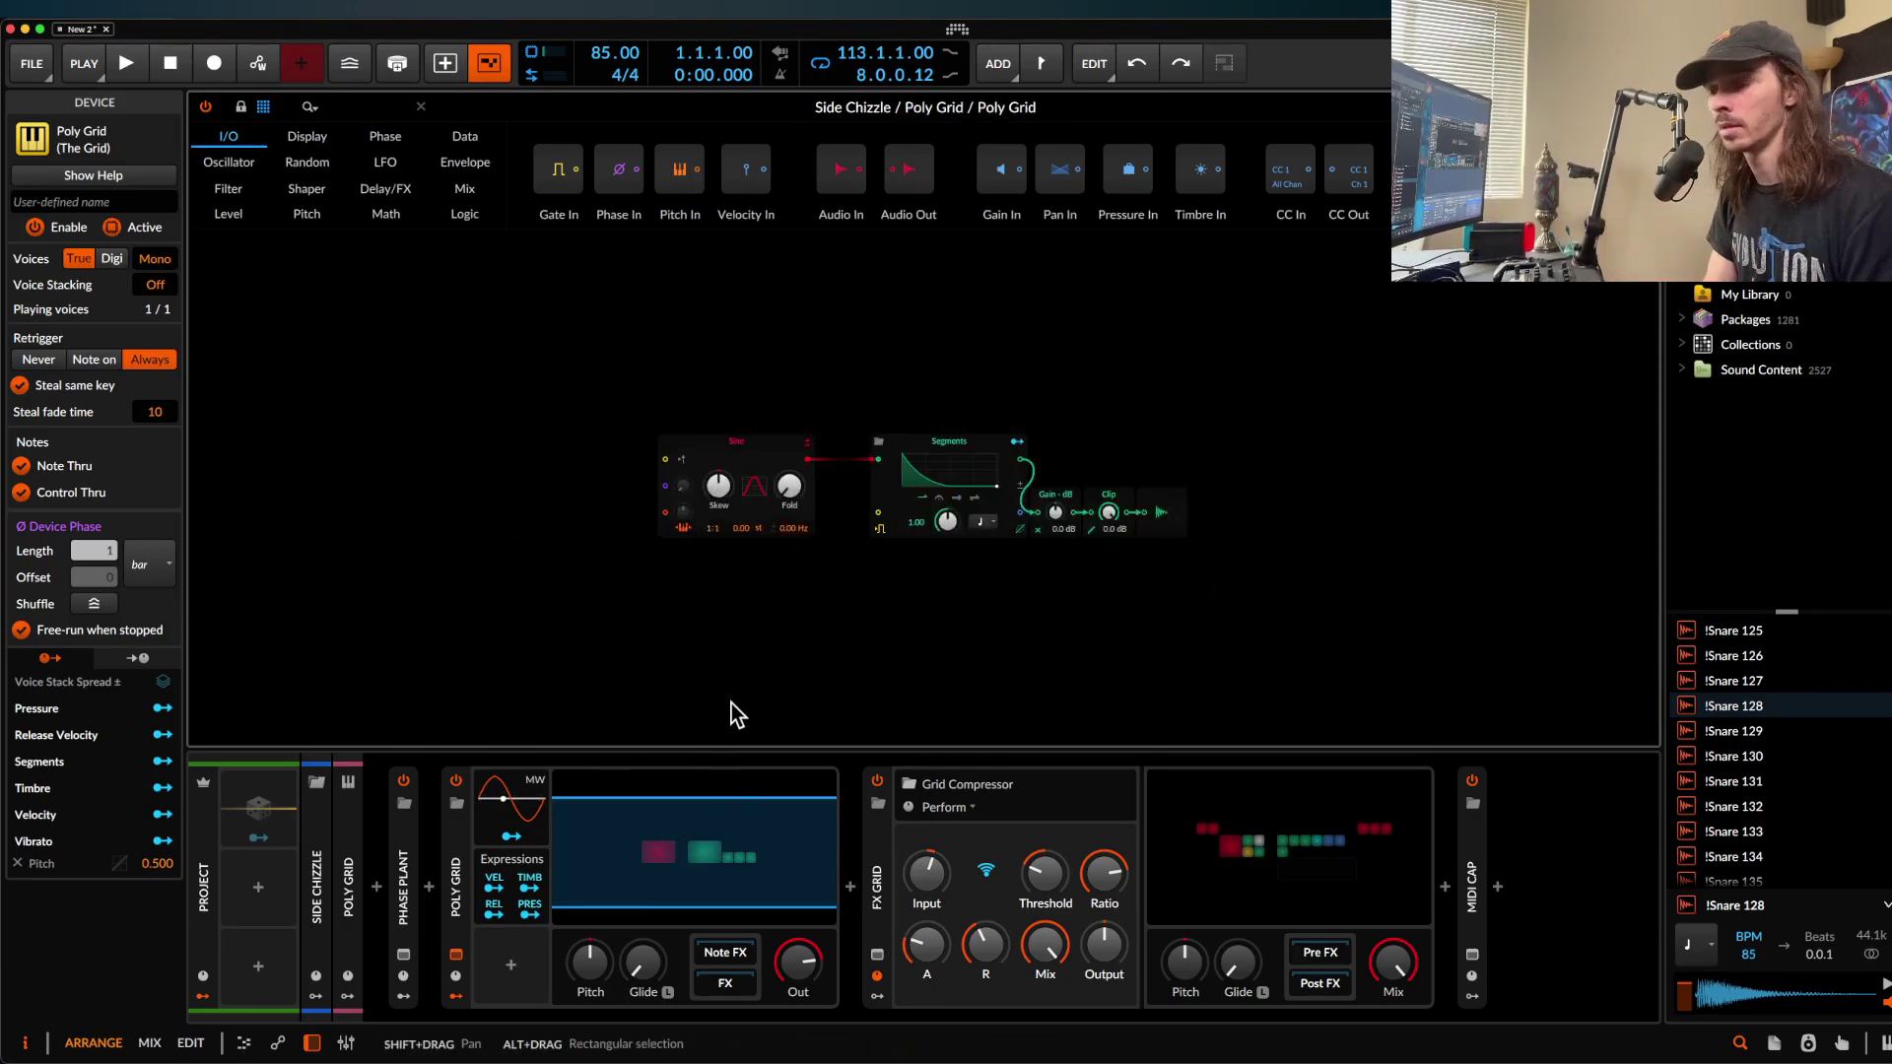
key(ctrl+v)
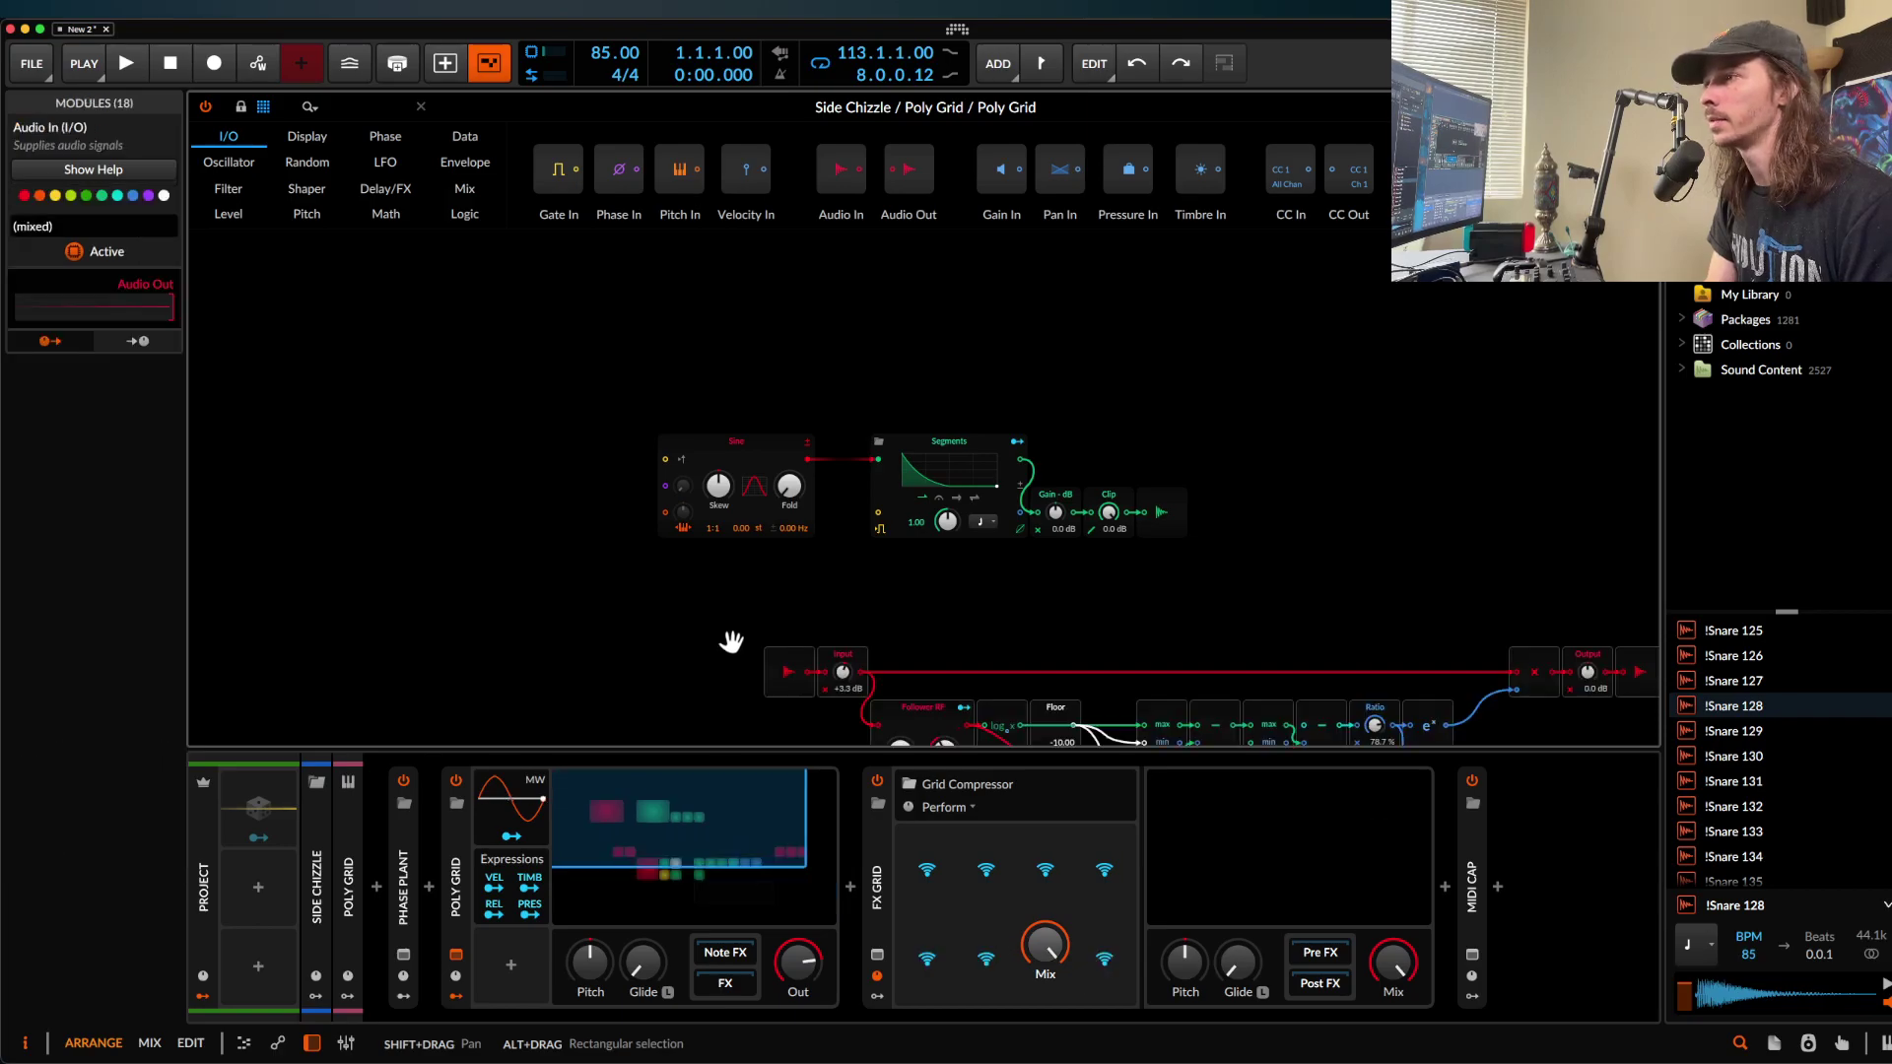
scroll(752, 569, down, 4)
scroll(752, 569, right, 4)
scroll(751, 569, up, 3)
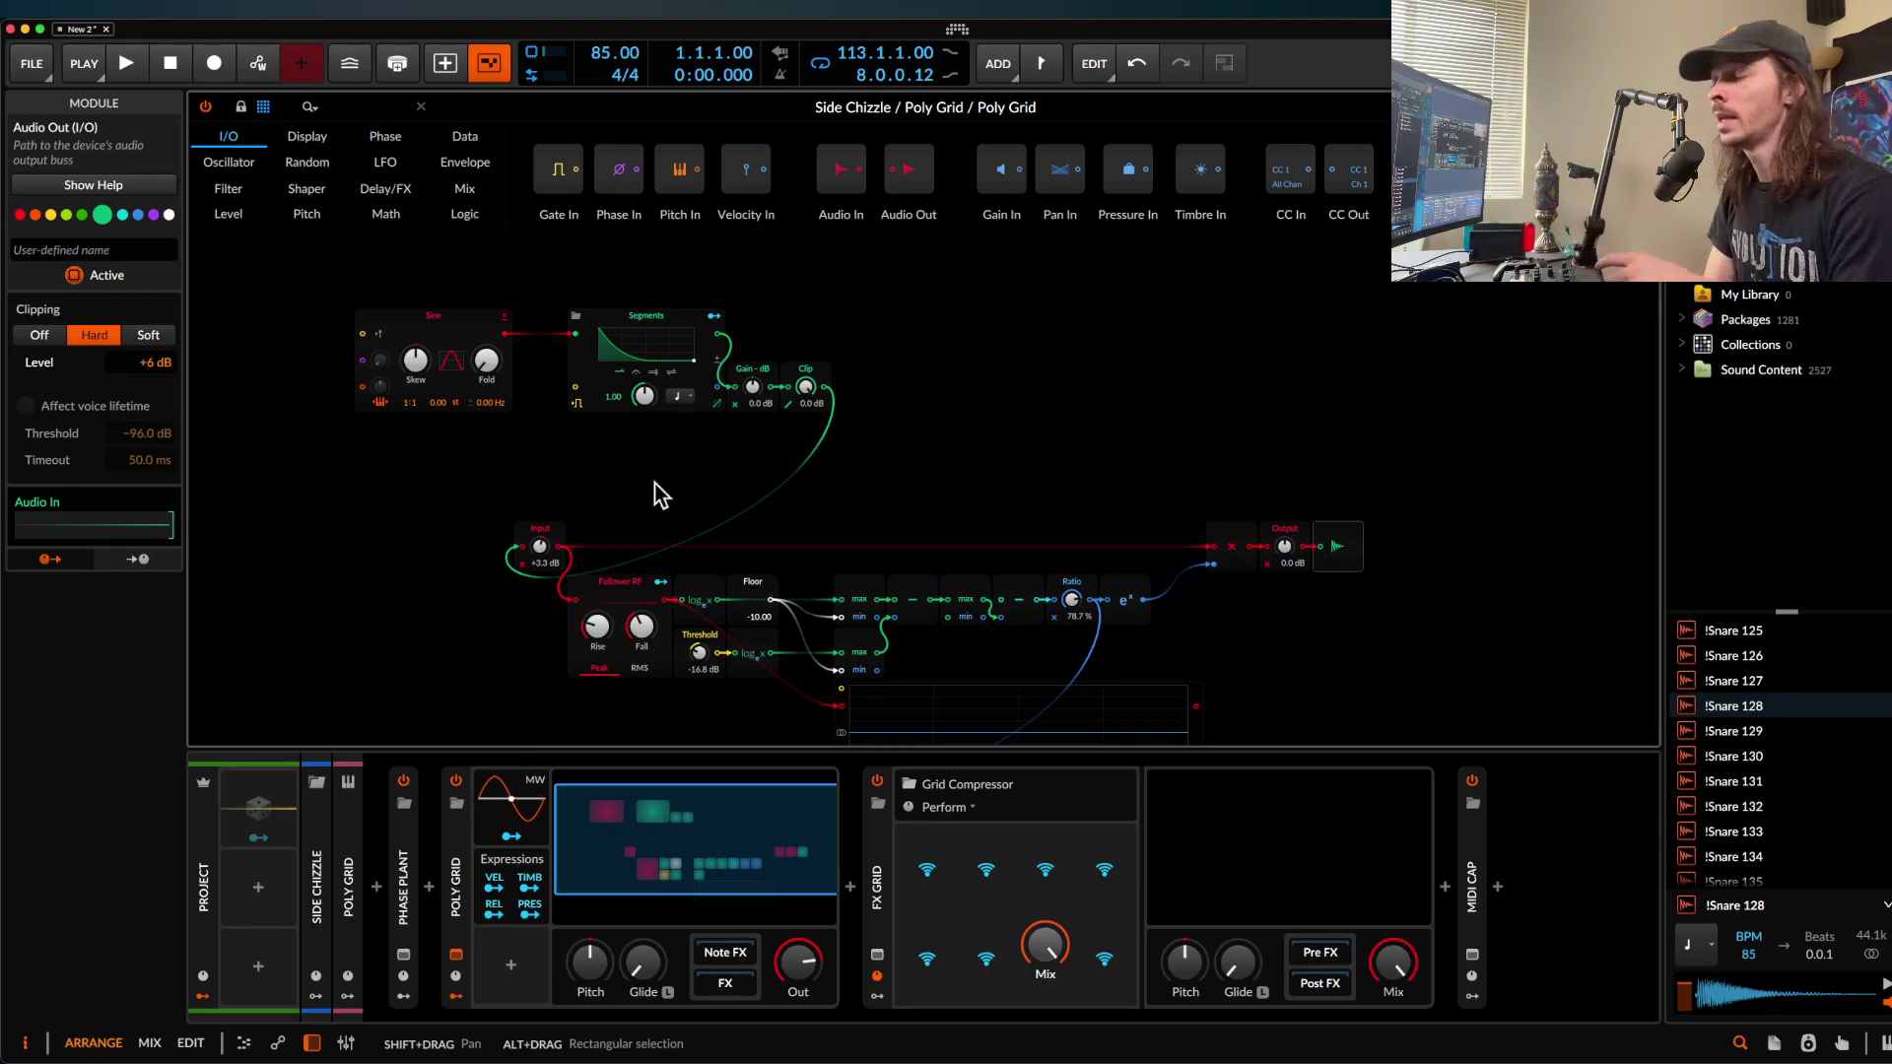
scroll(654, 485, down, 2)
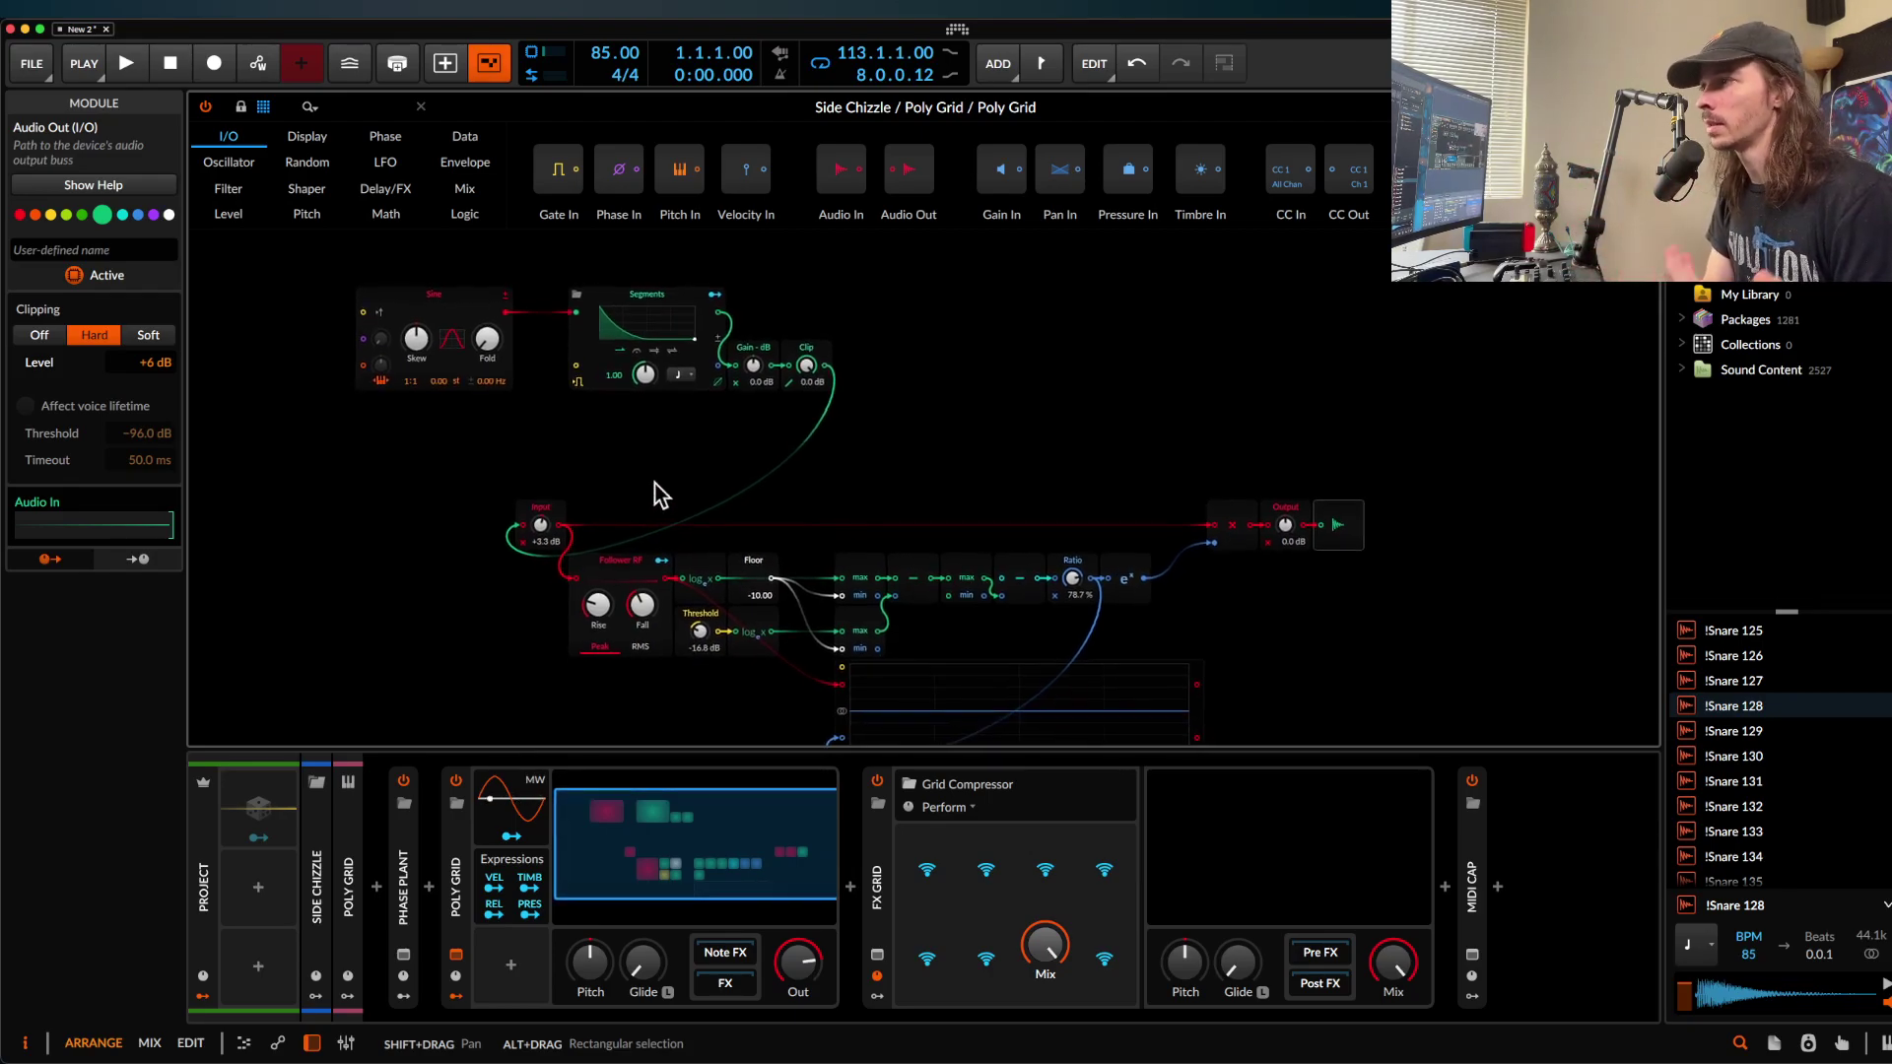
scroll(659, 493, down, 3)
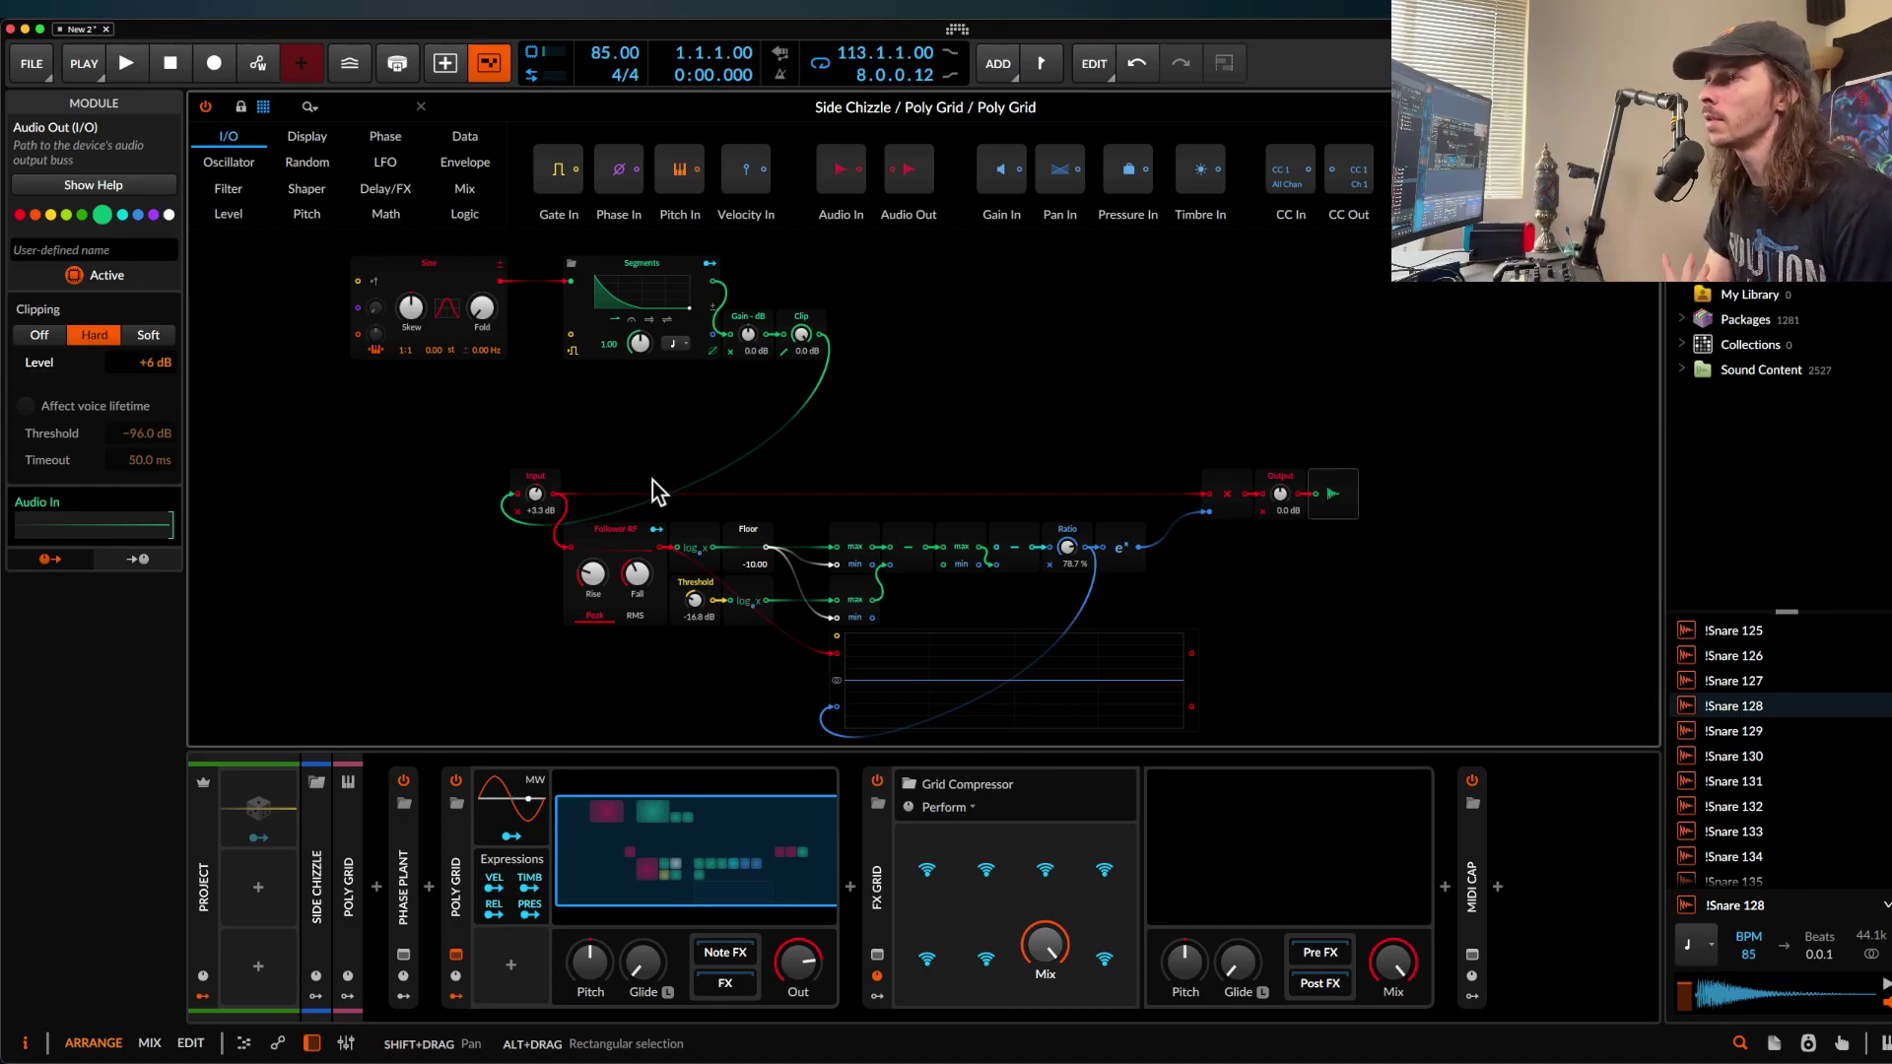
scroll(617, 465, down, 1)
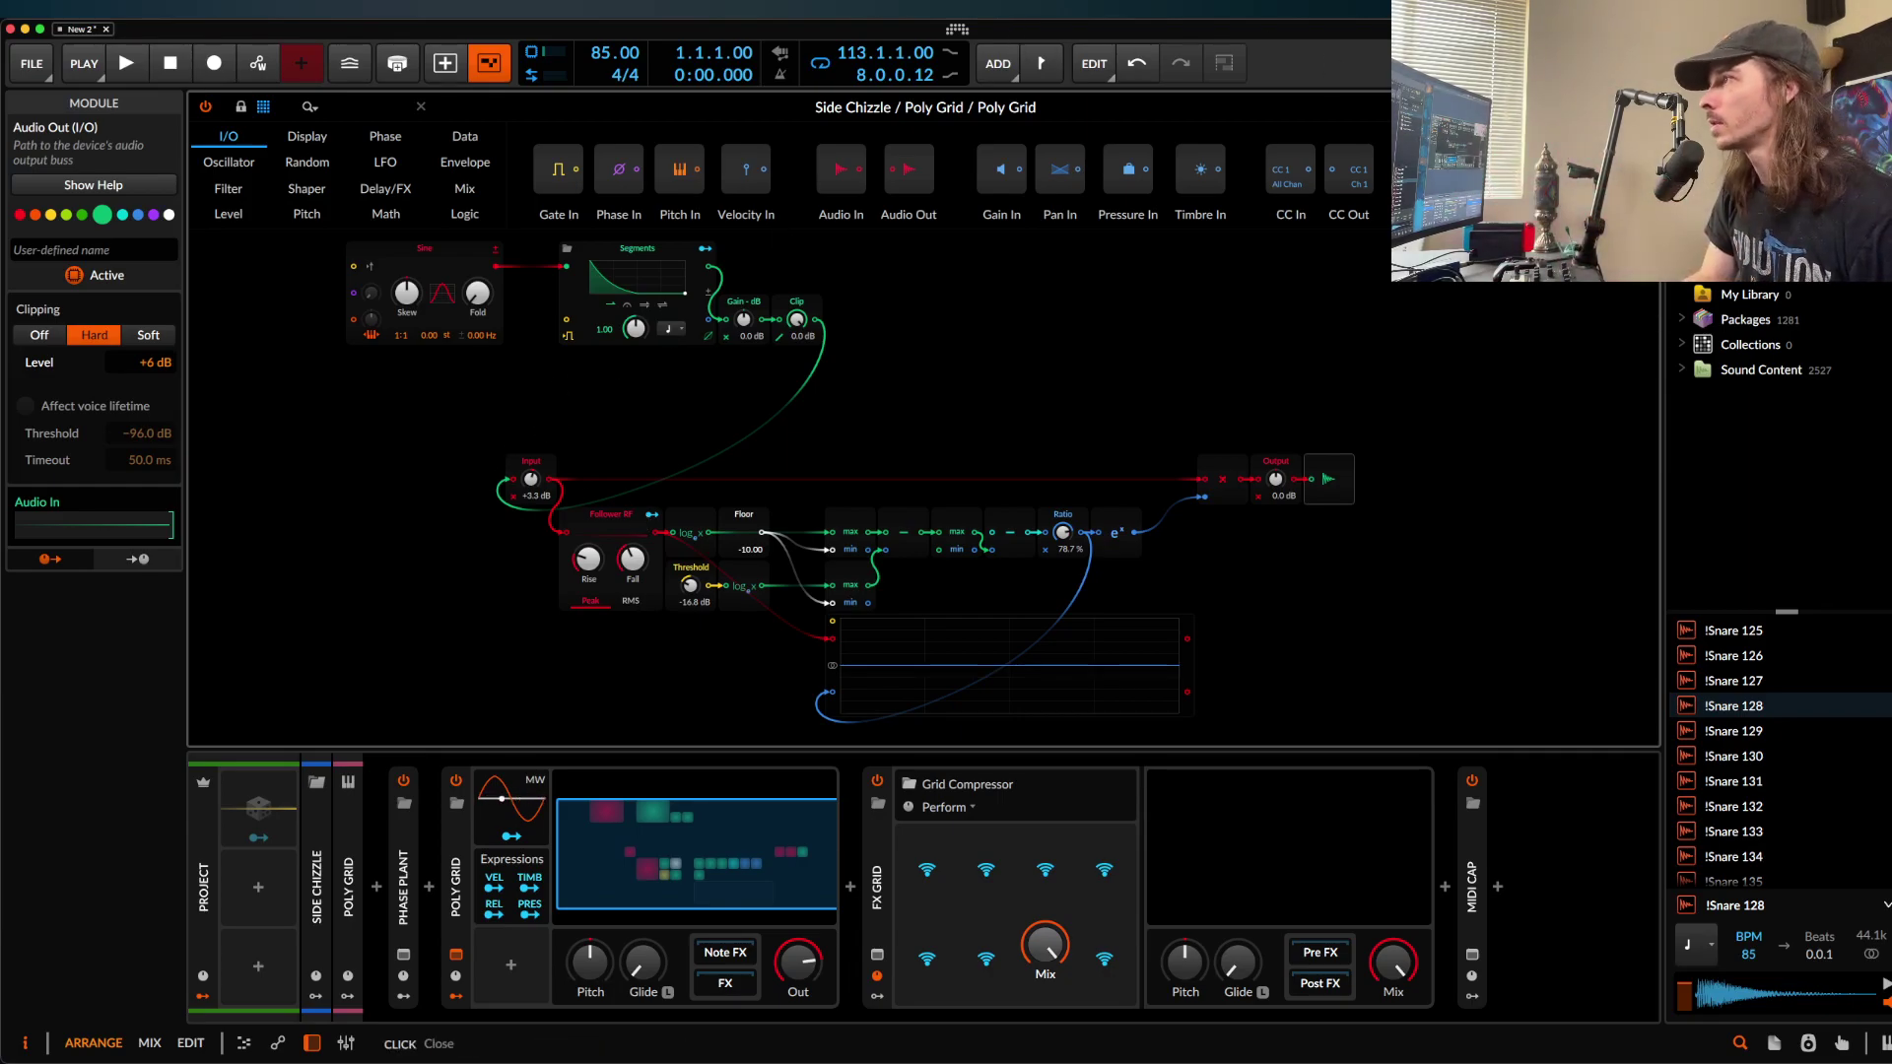
Close the Poly Grid editor and place the !Snare 128 sample on a new audio track at the start of the arrangement
click(420, 106)
click(1724, 707)
drag(1724, 714, 562, 558)
scroll(562, 558, up, 3)
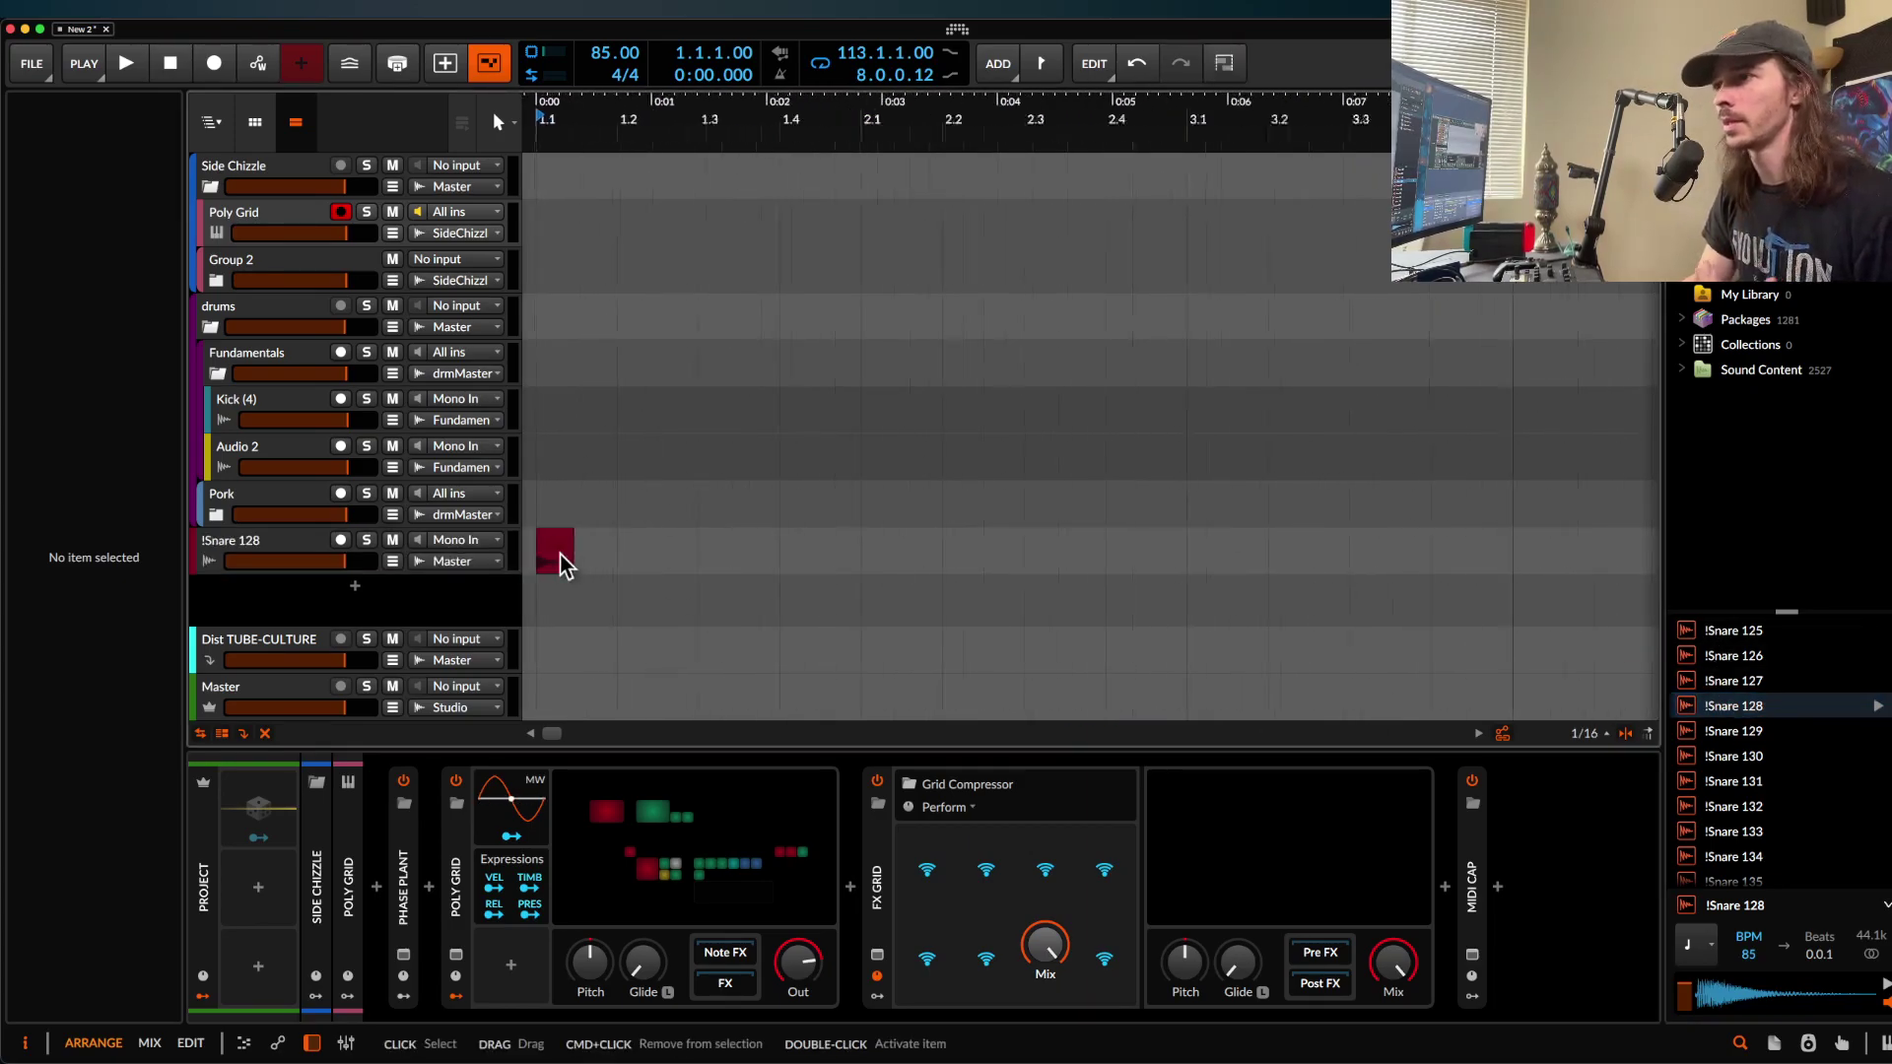
Set the stretch mode of the !Snare 128 arranger clip to Repitch
click(281, 560)
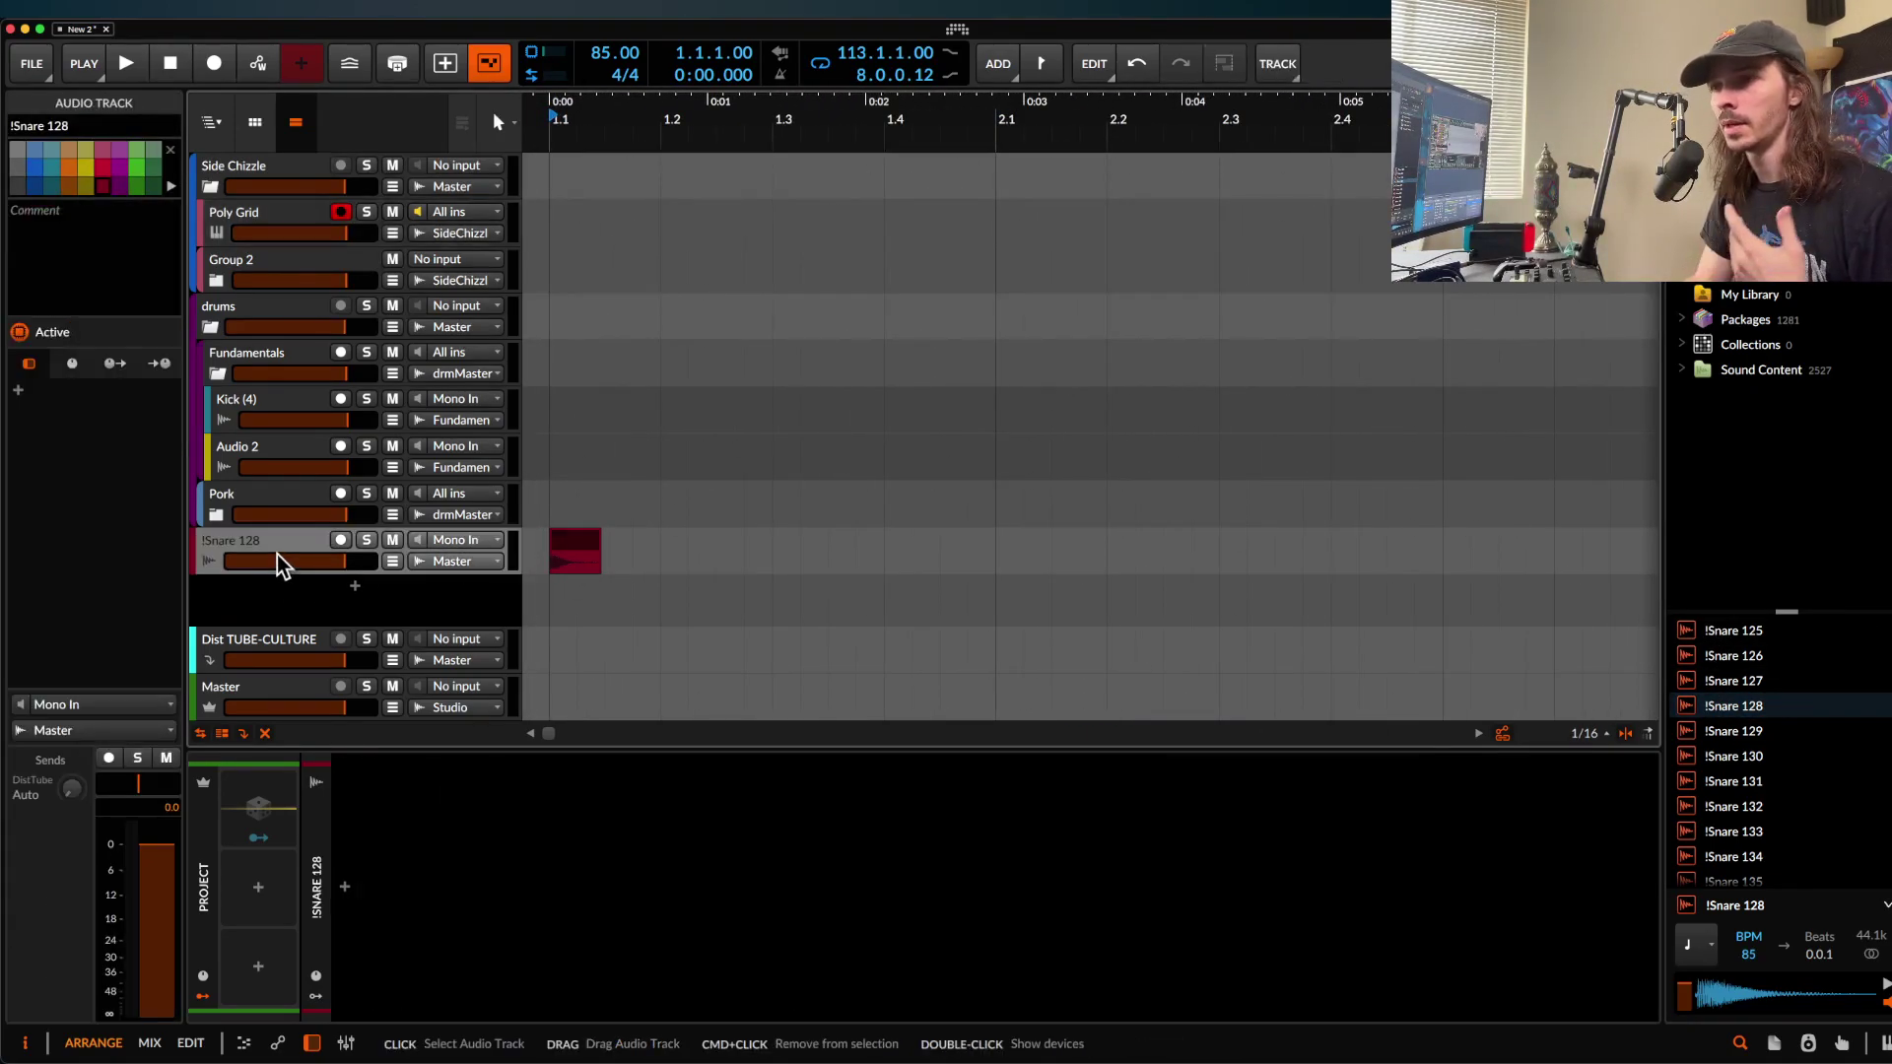
click(575, 550)
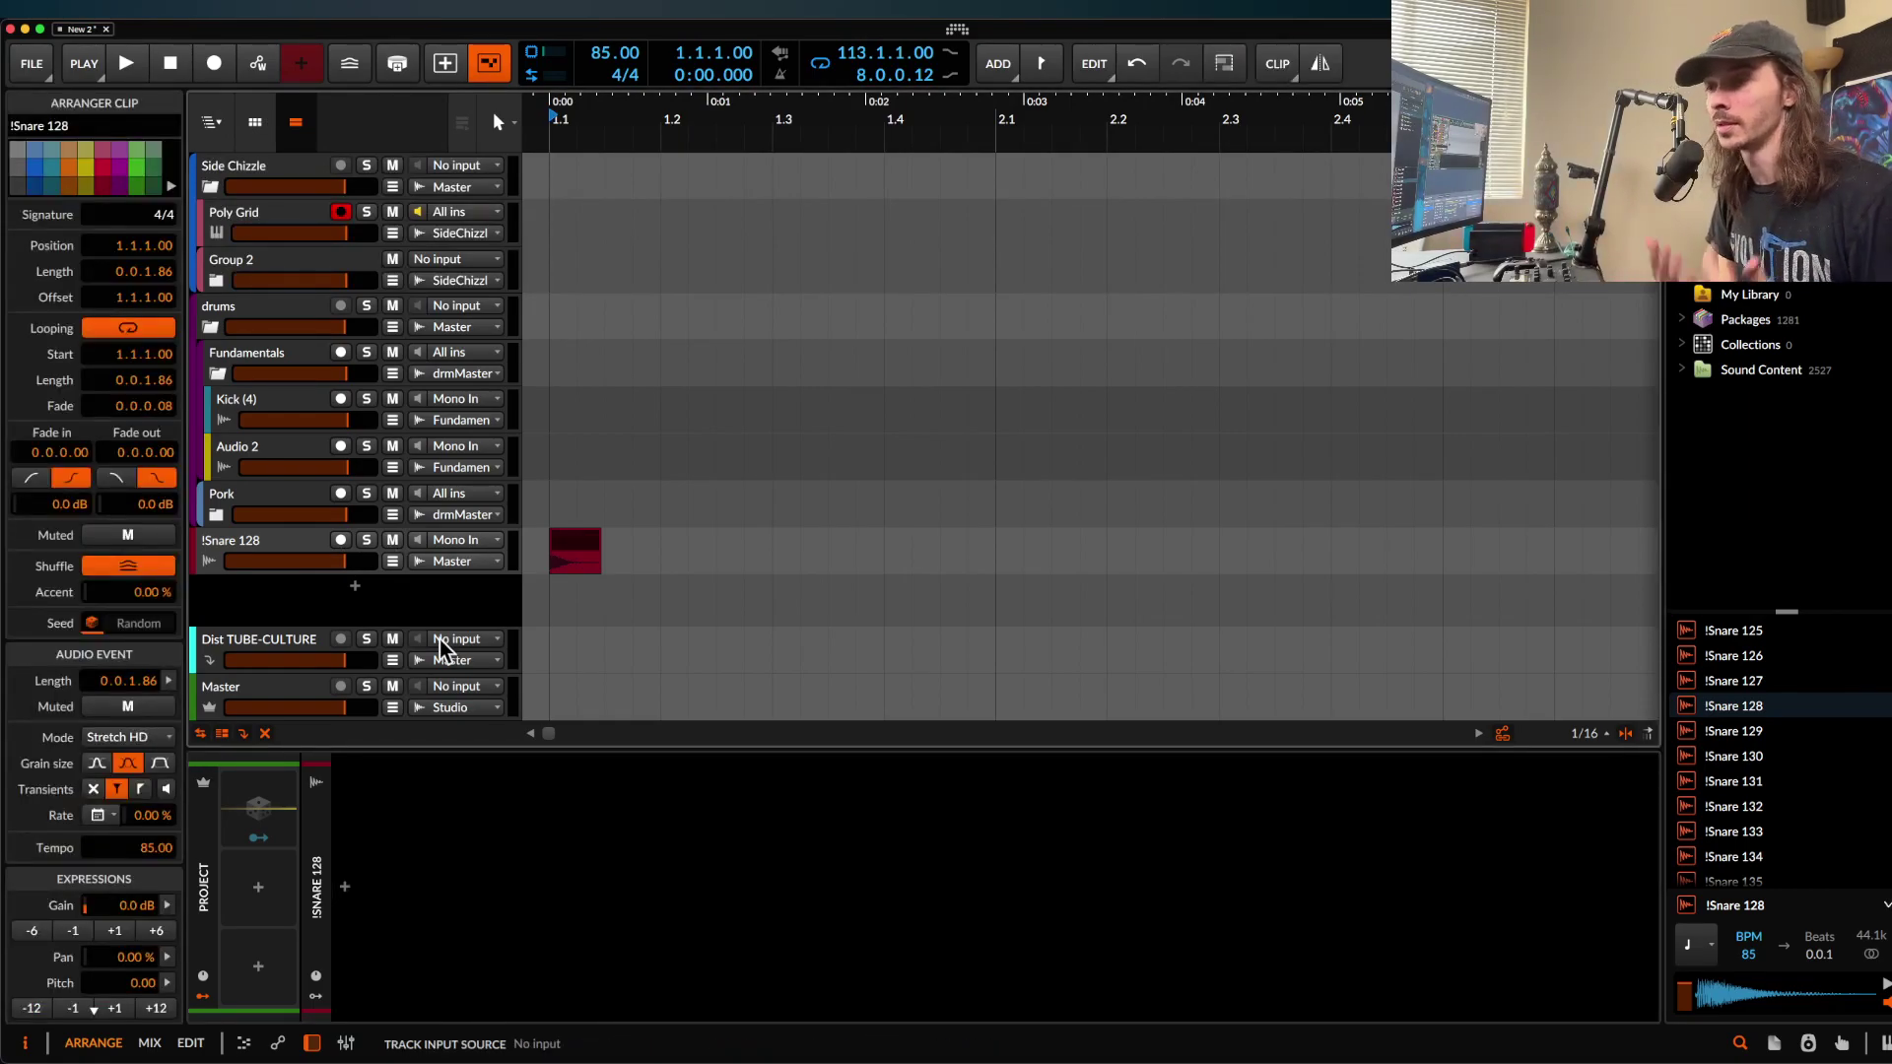
scroll(636, 522, up, 2)
scroll(636, 522, left, 1)
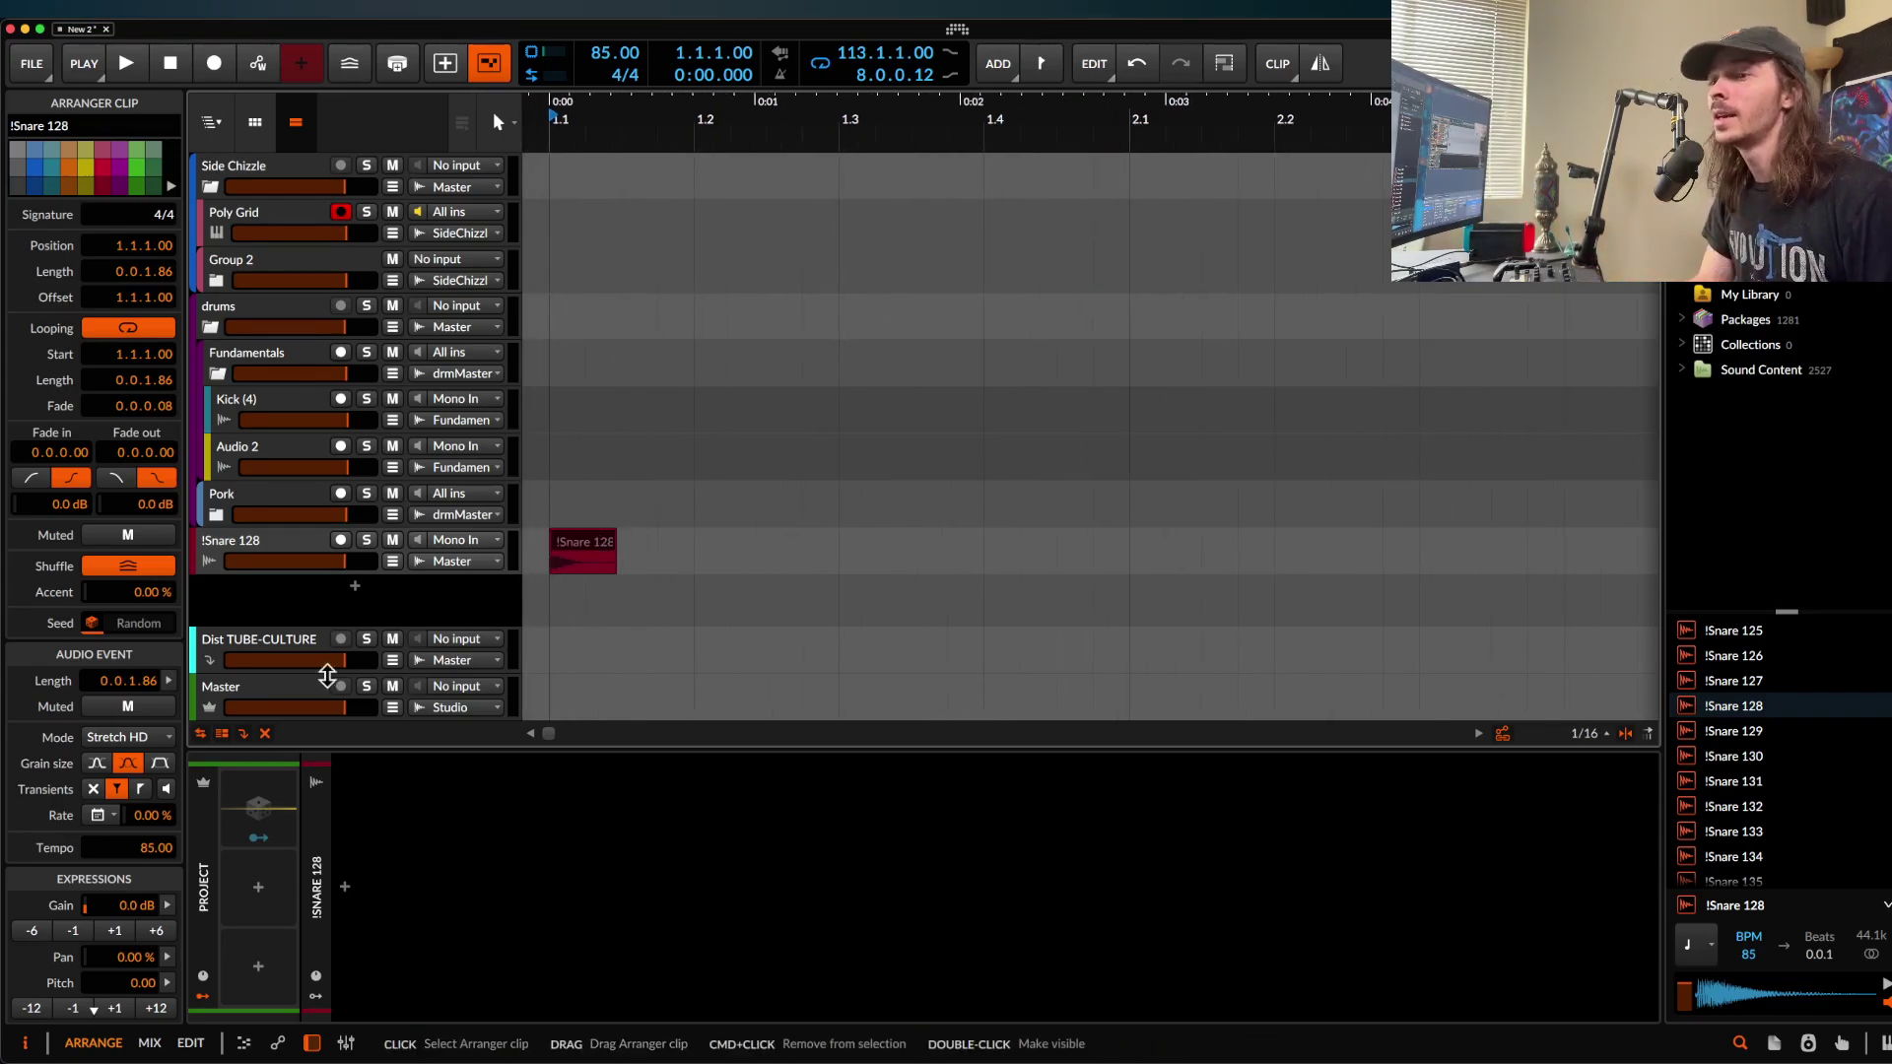
click(128, 739)
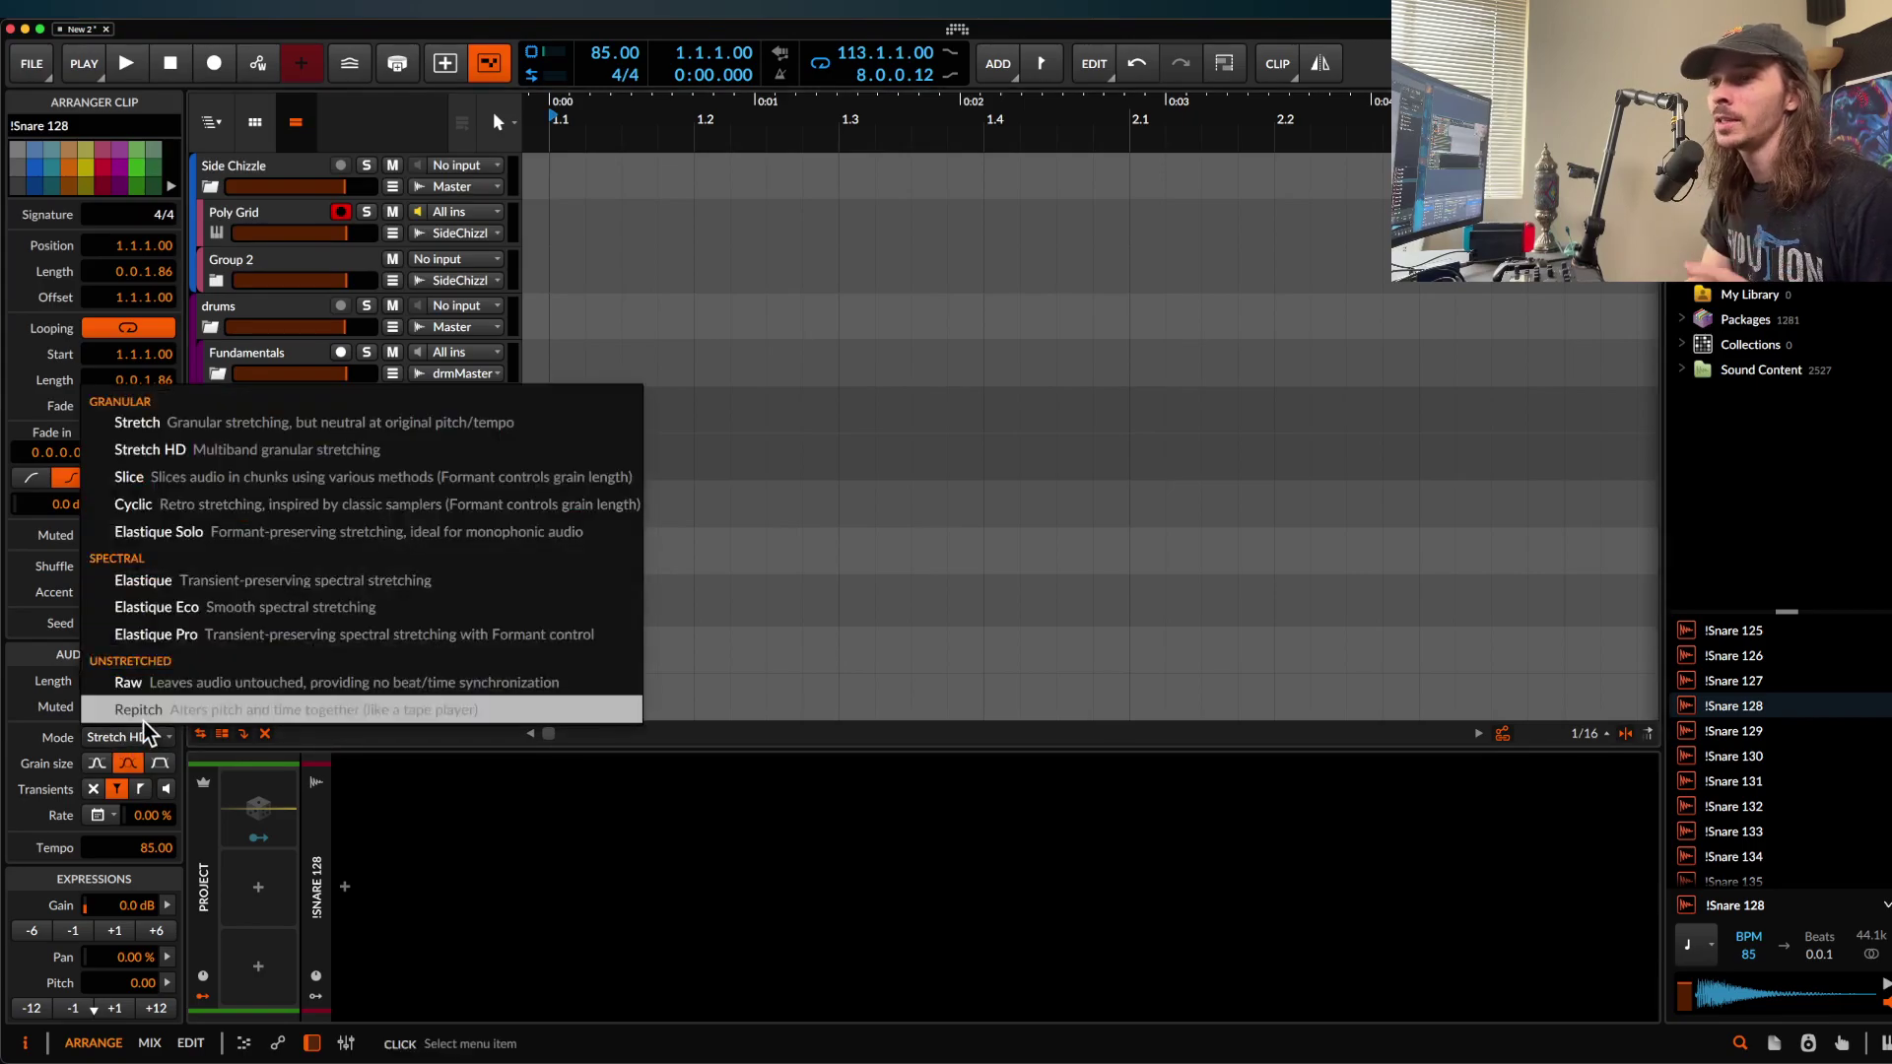
click(138, 710)
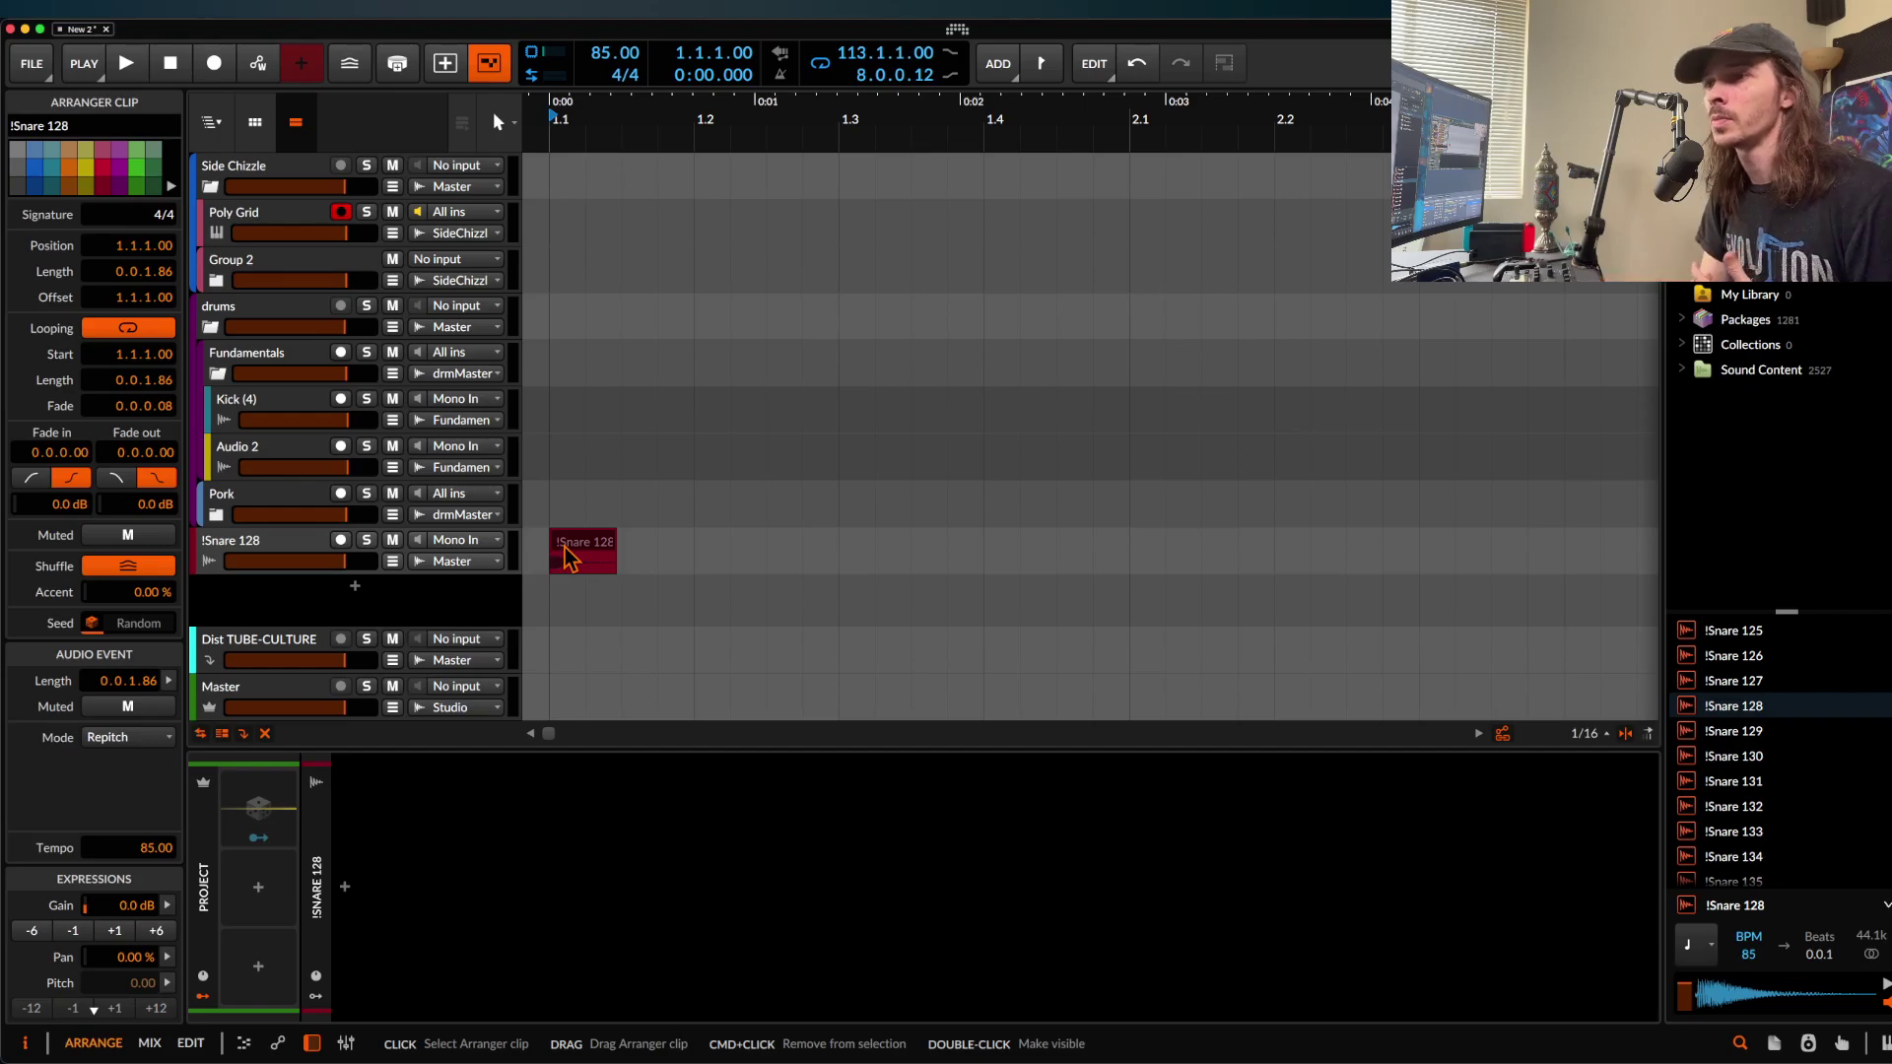
Try stretching the !Snare 128 arranger clip to a length of one beat and undo the change
drag(608, 542, 675, 553)
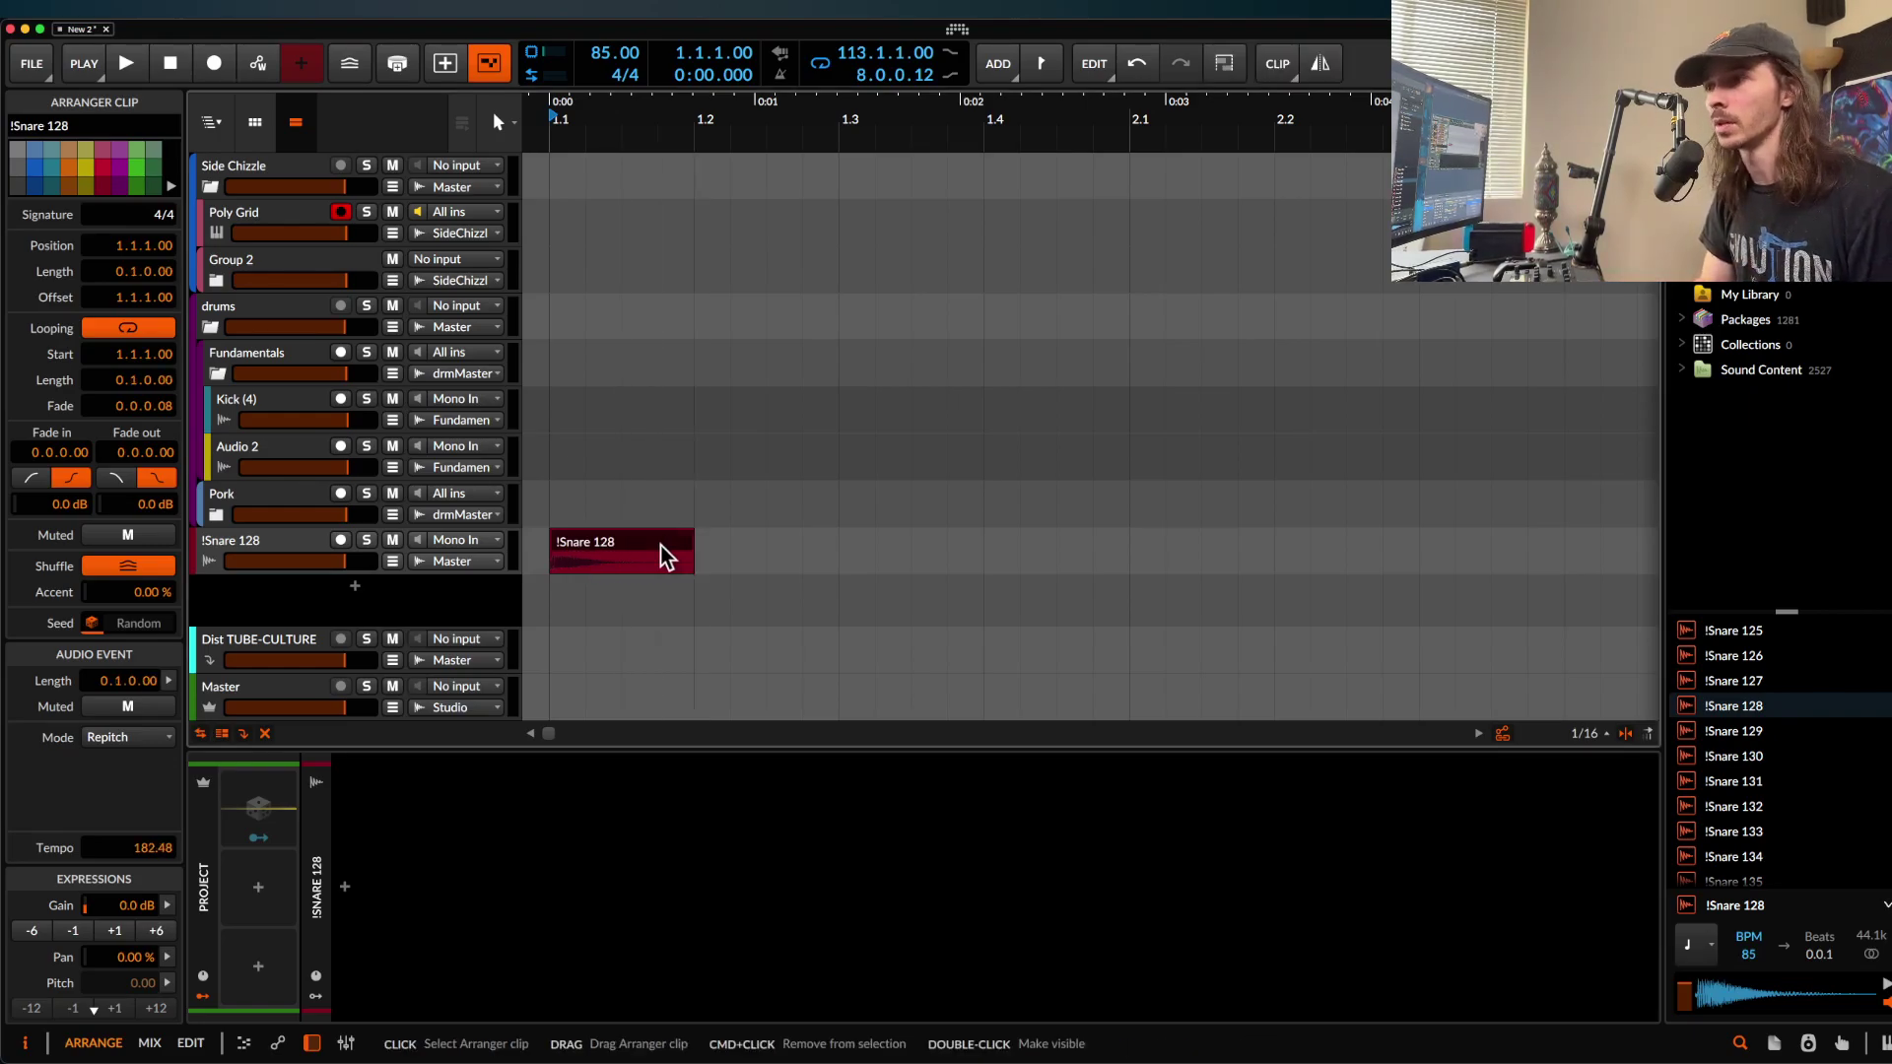
key(super+z)
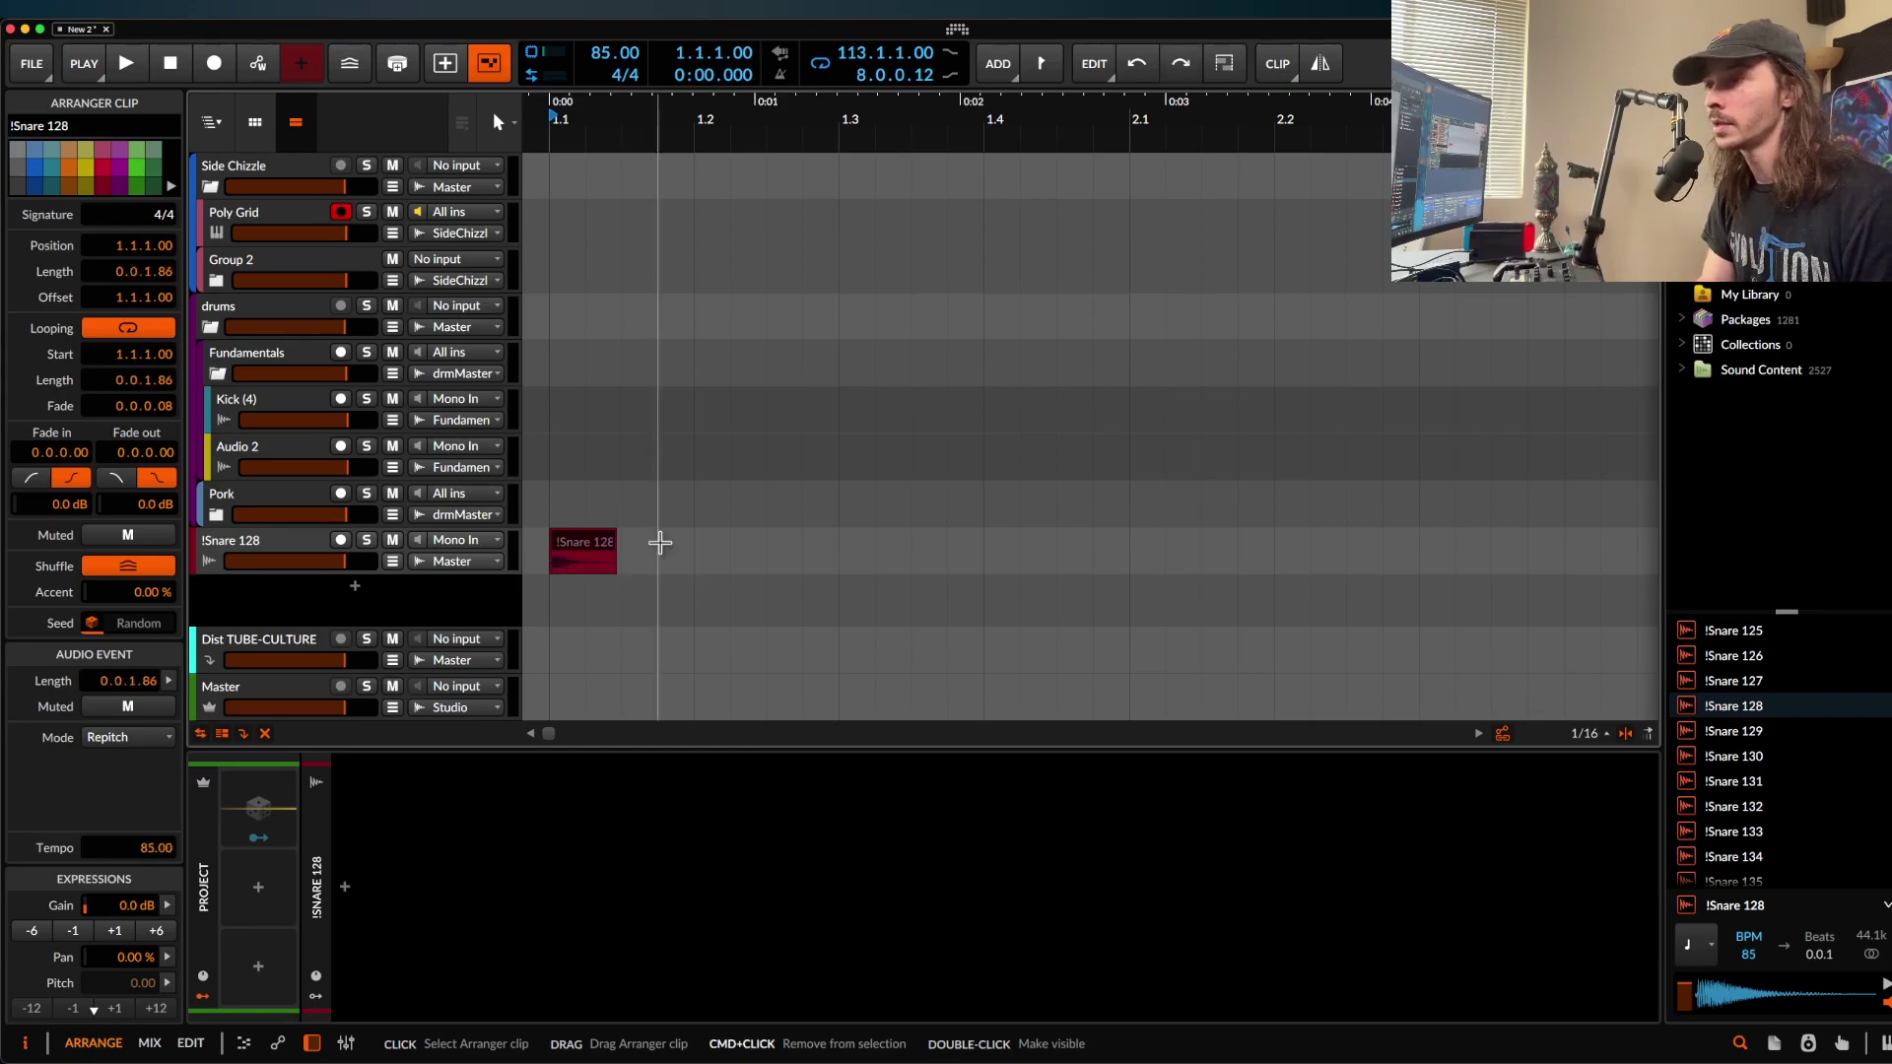
right_click(595, 549)
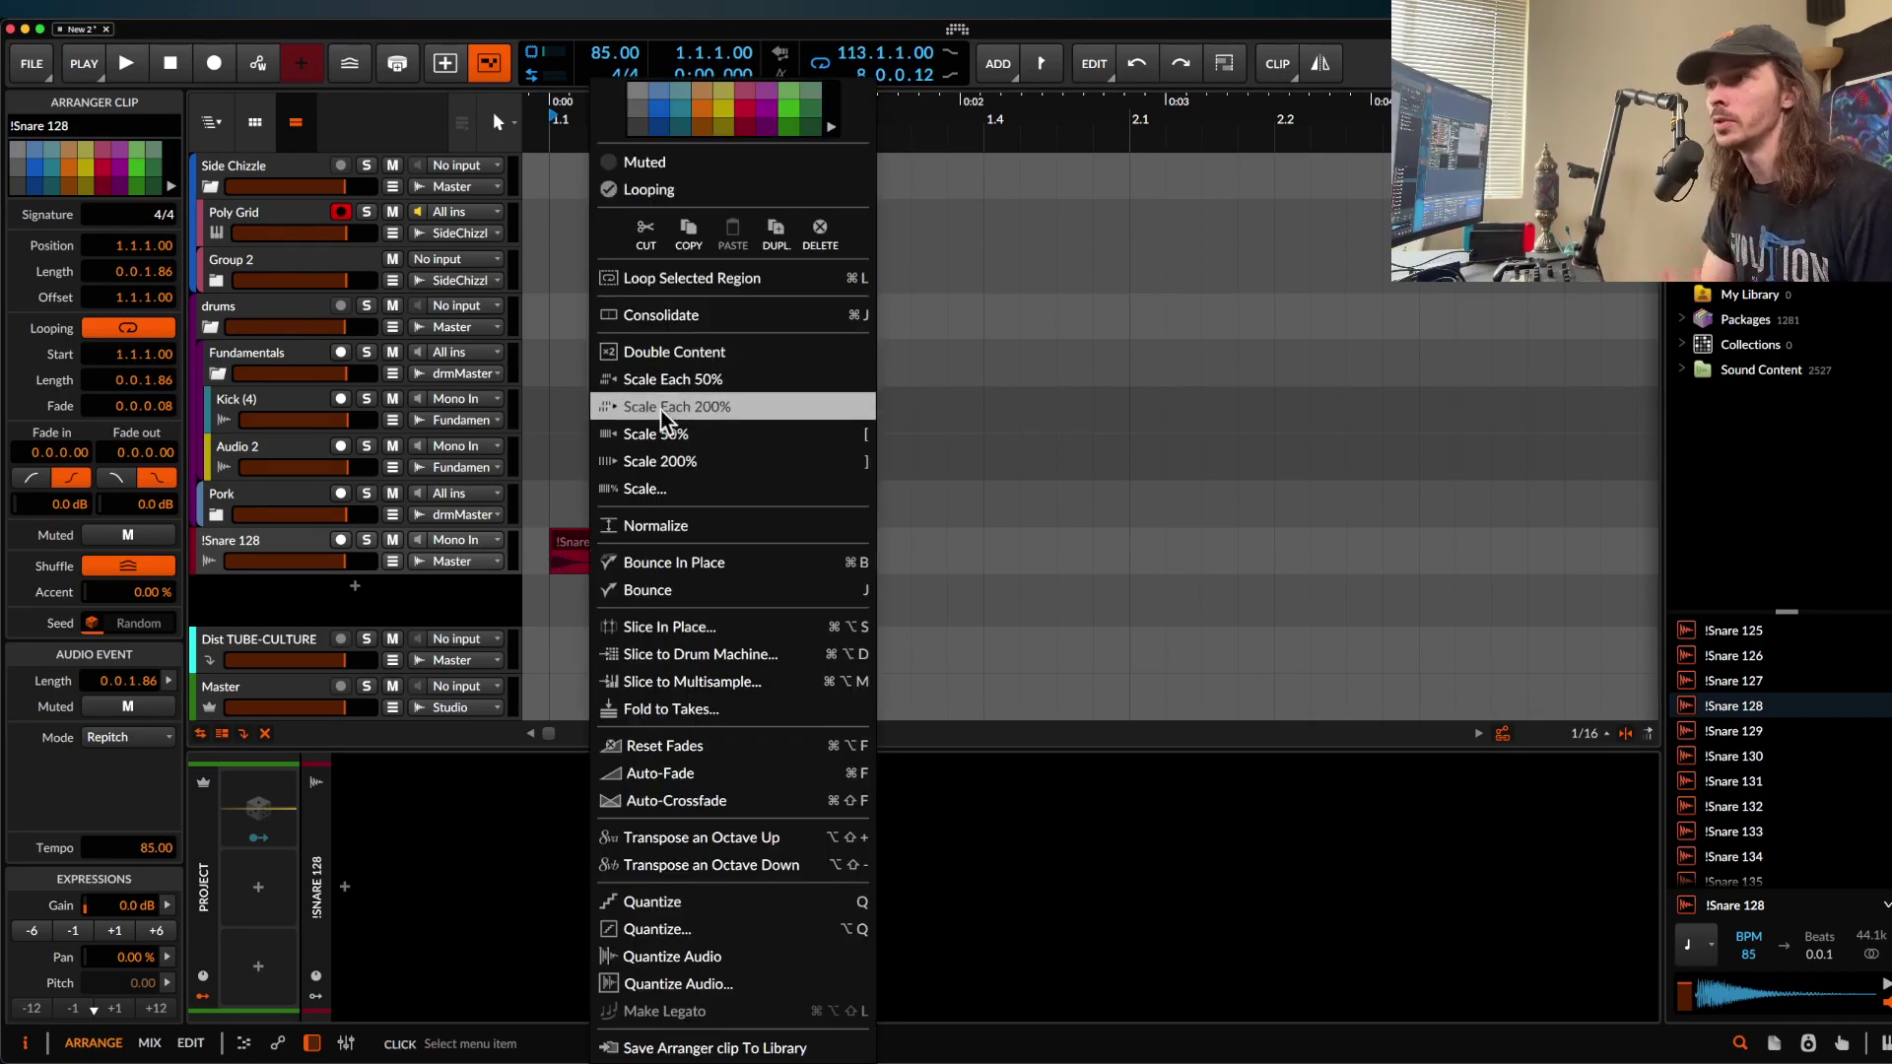
click(558, 296)
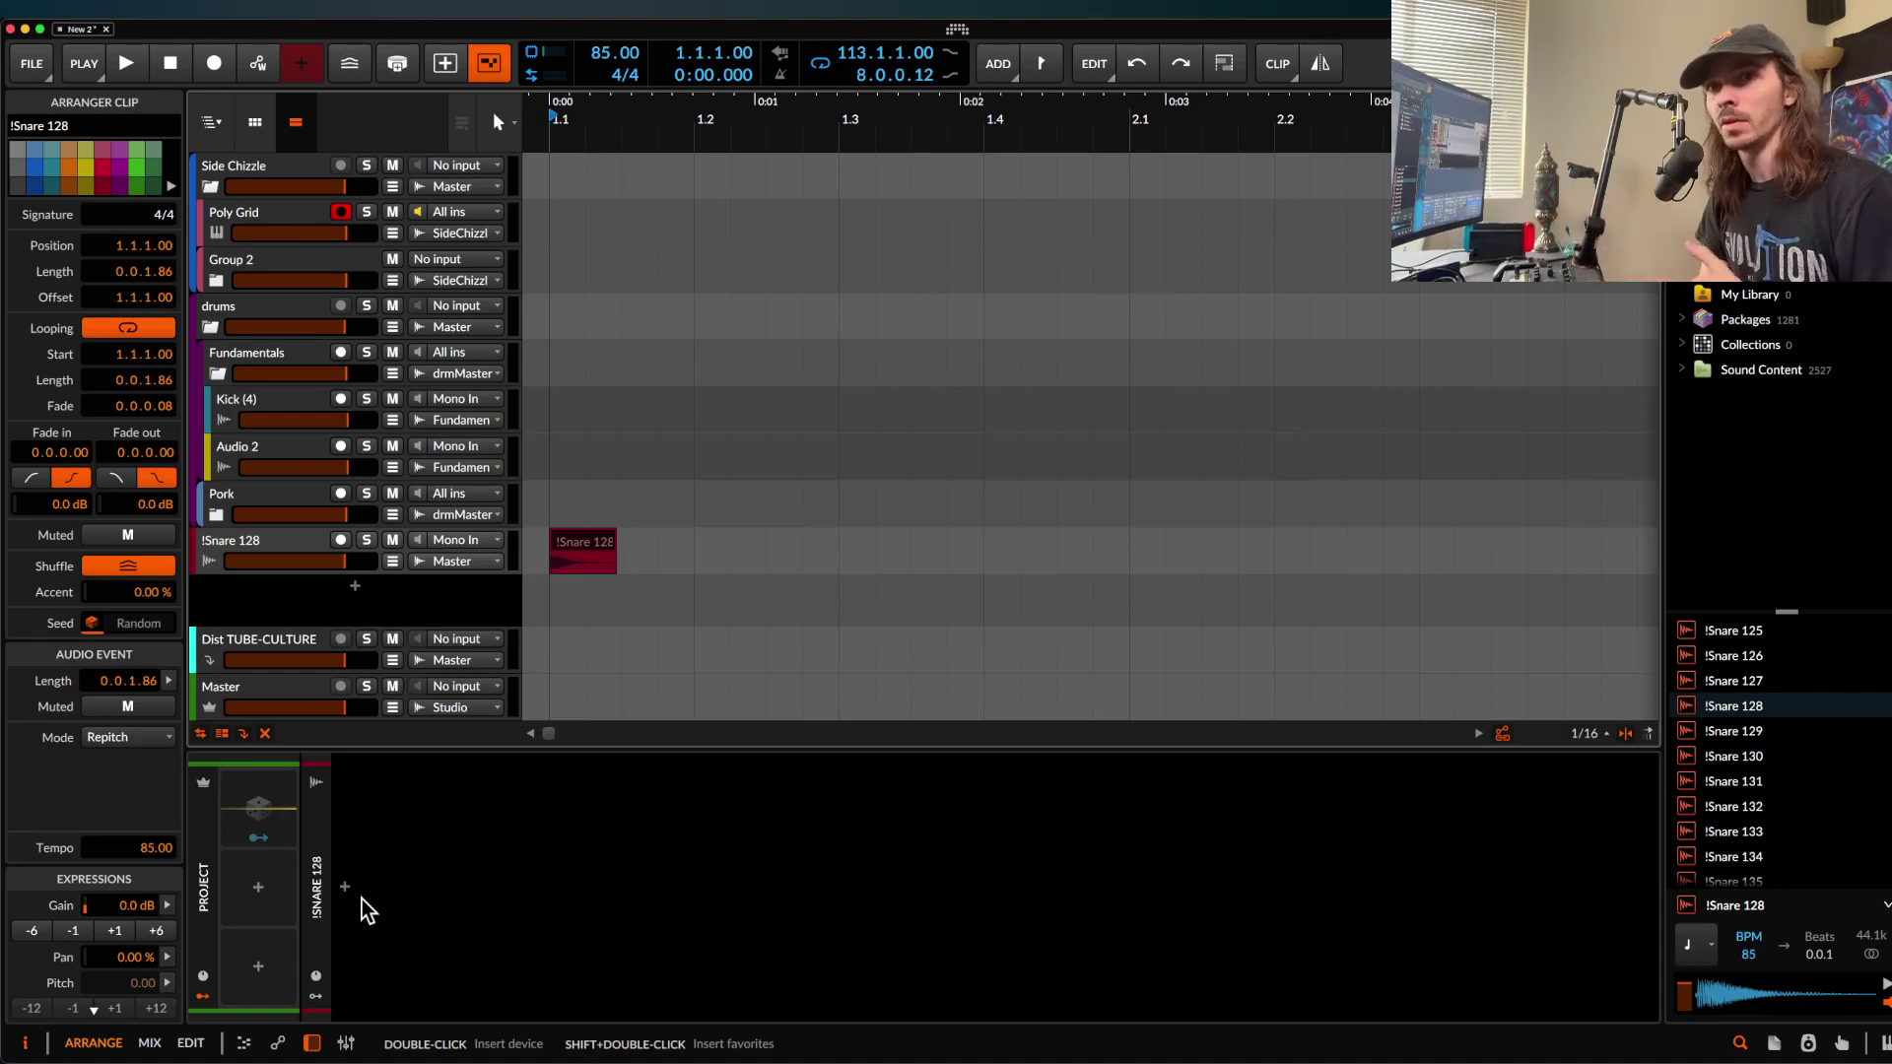
Add a new instrument track below !Snare 128 and insert a Sampler device on it
click(241, 547)
key(super+t)
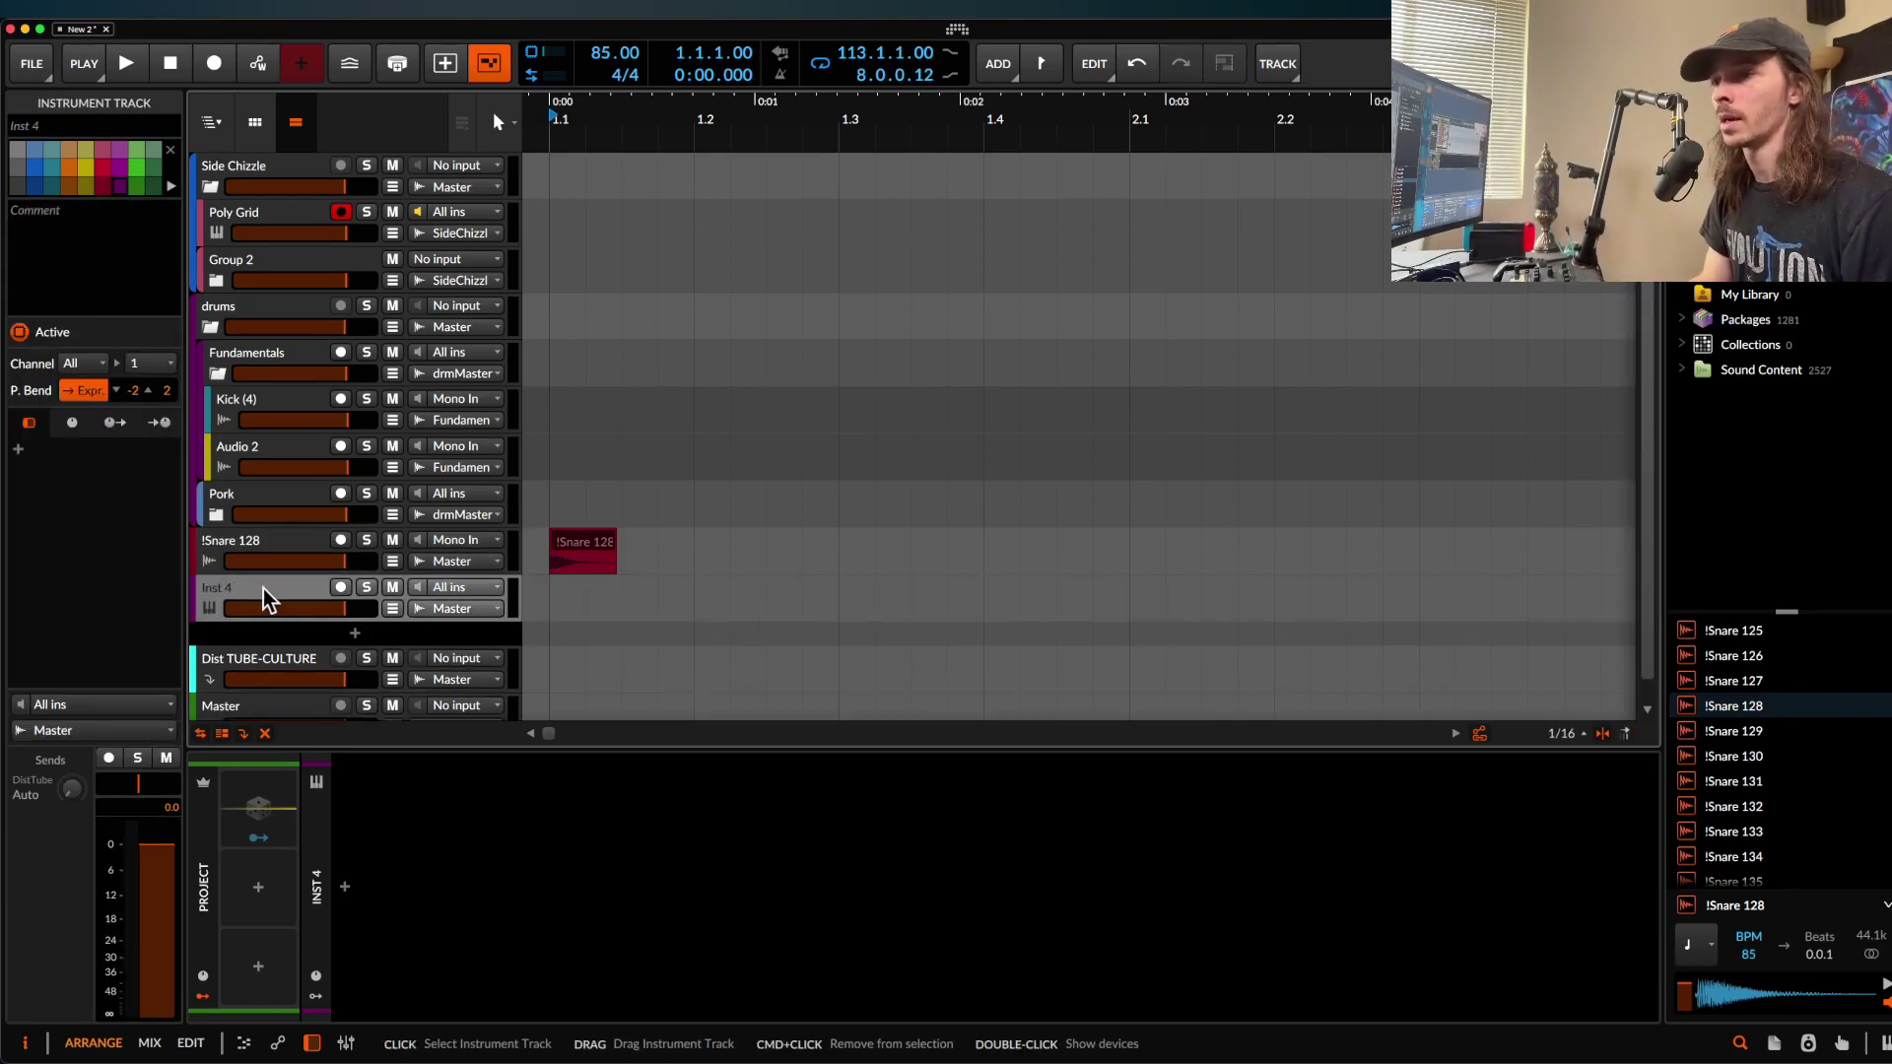
click(344, 886)
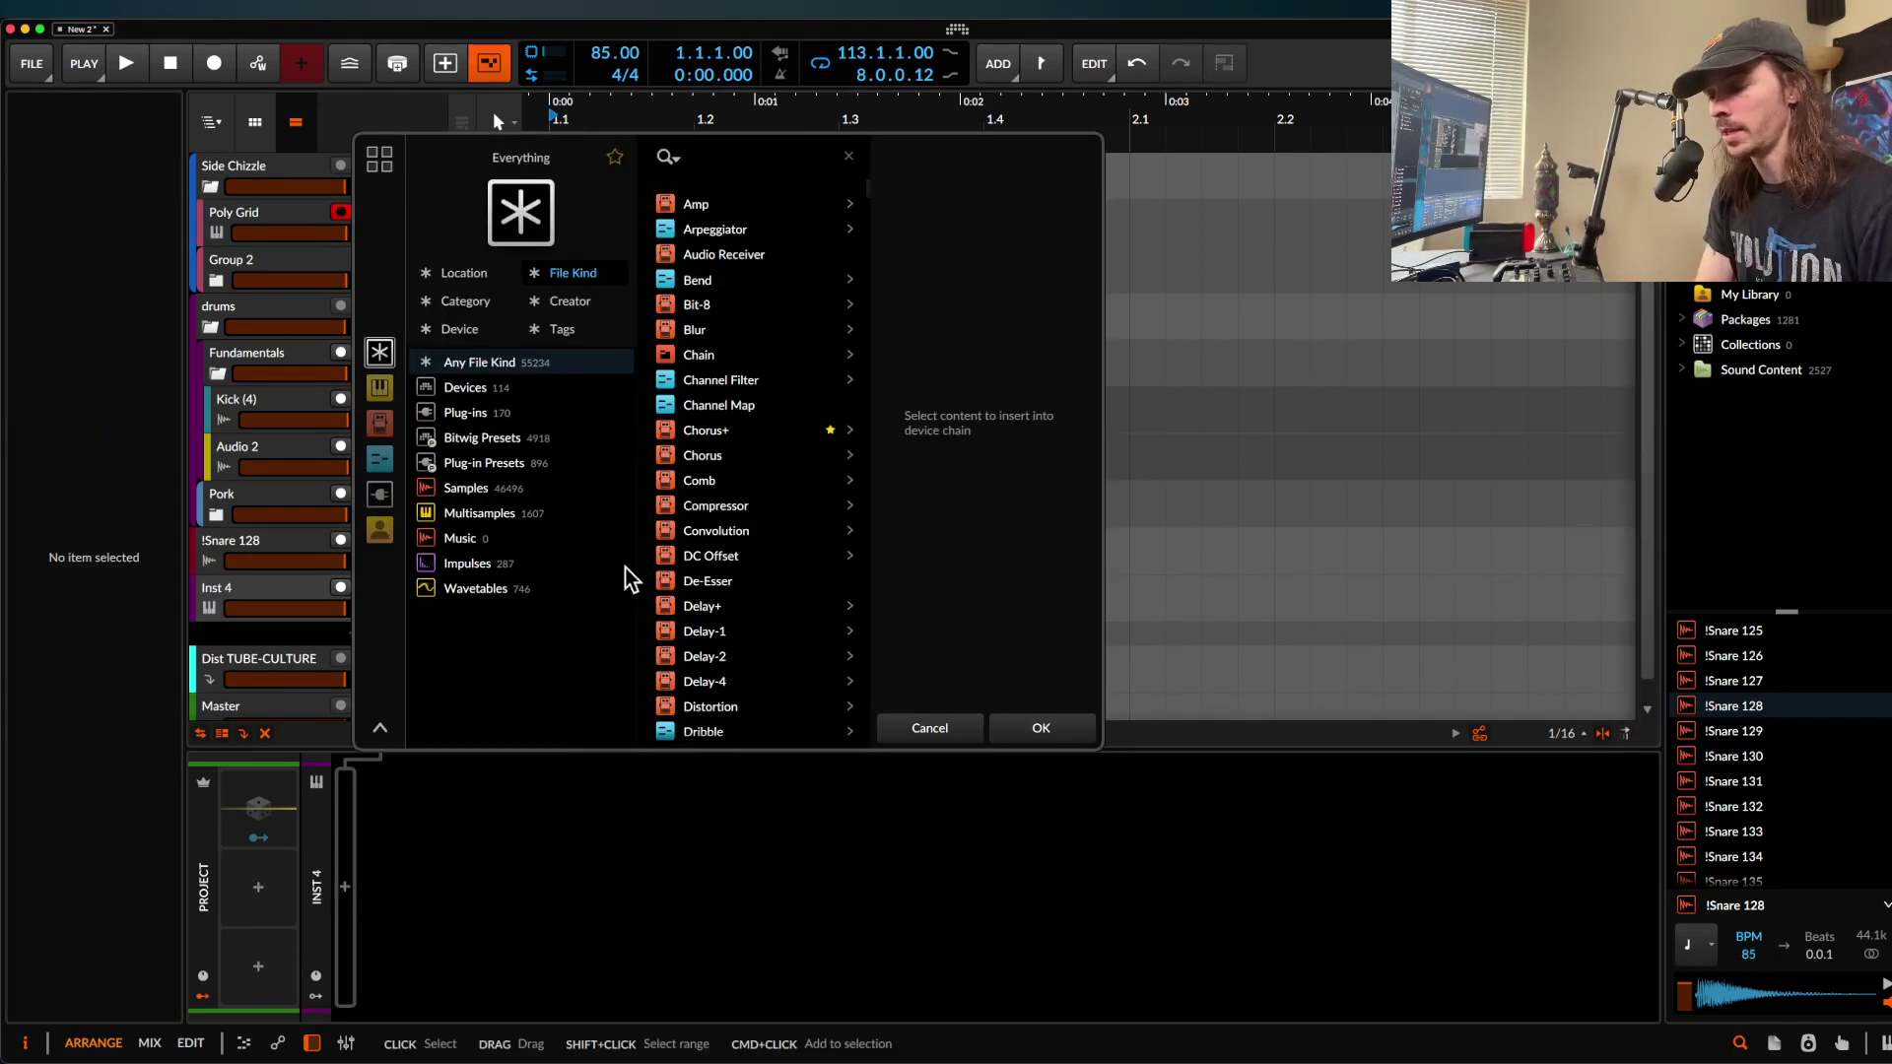
text(sampler)
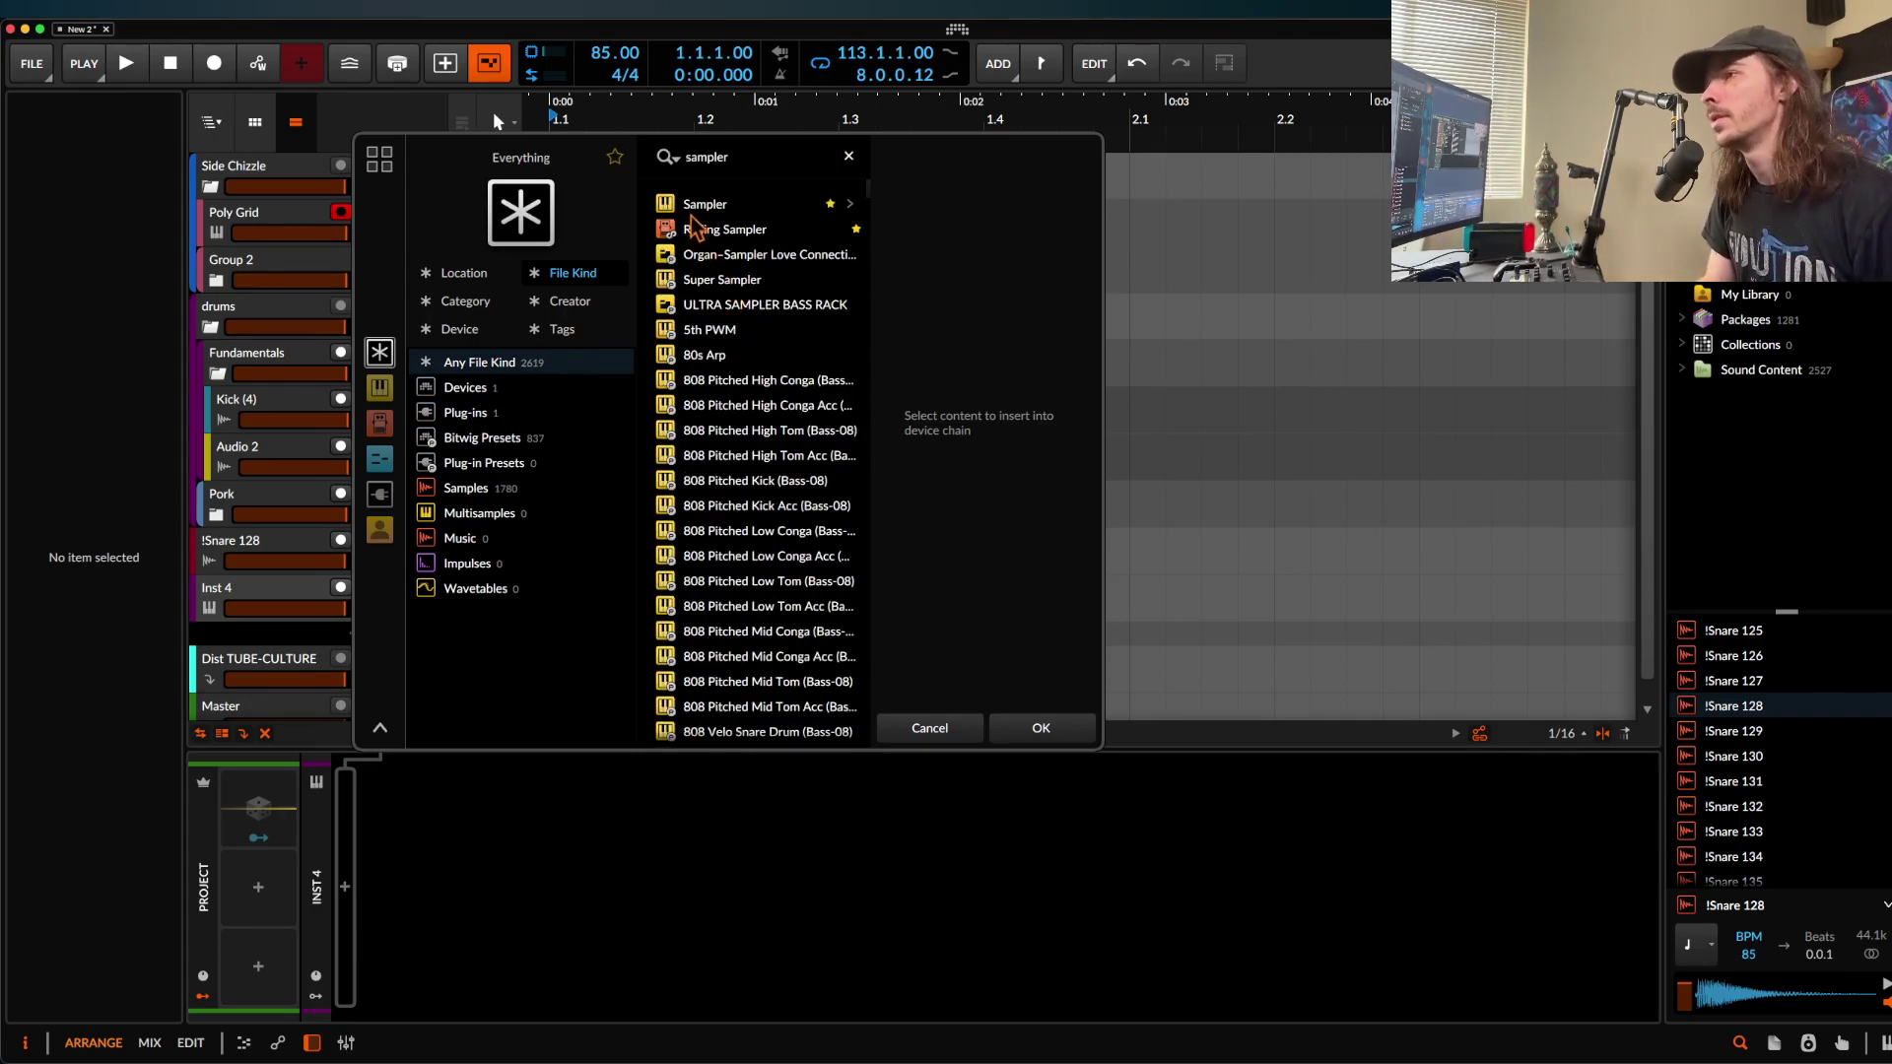
key(Down)
click(1042, 729)
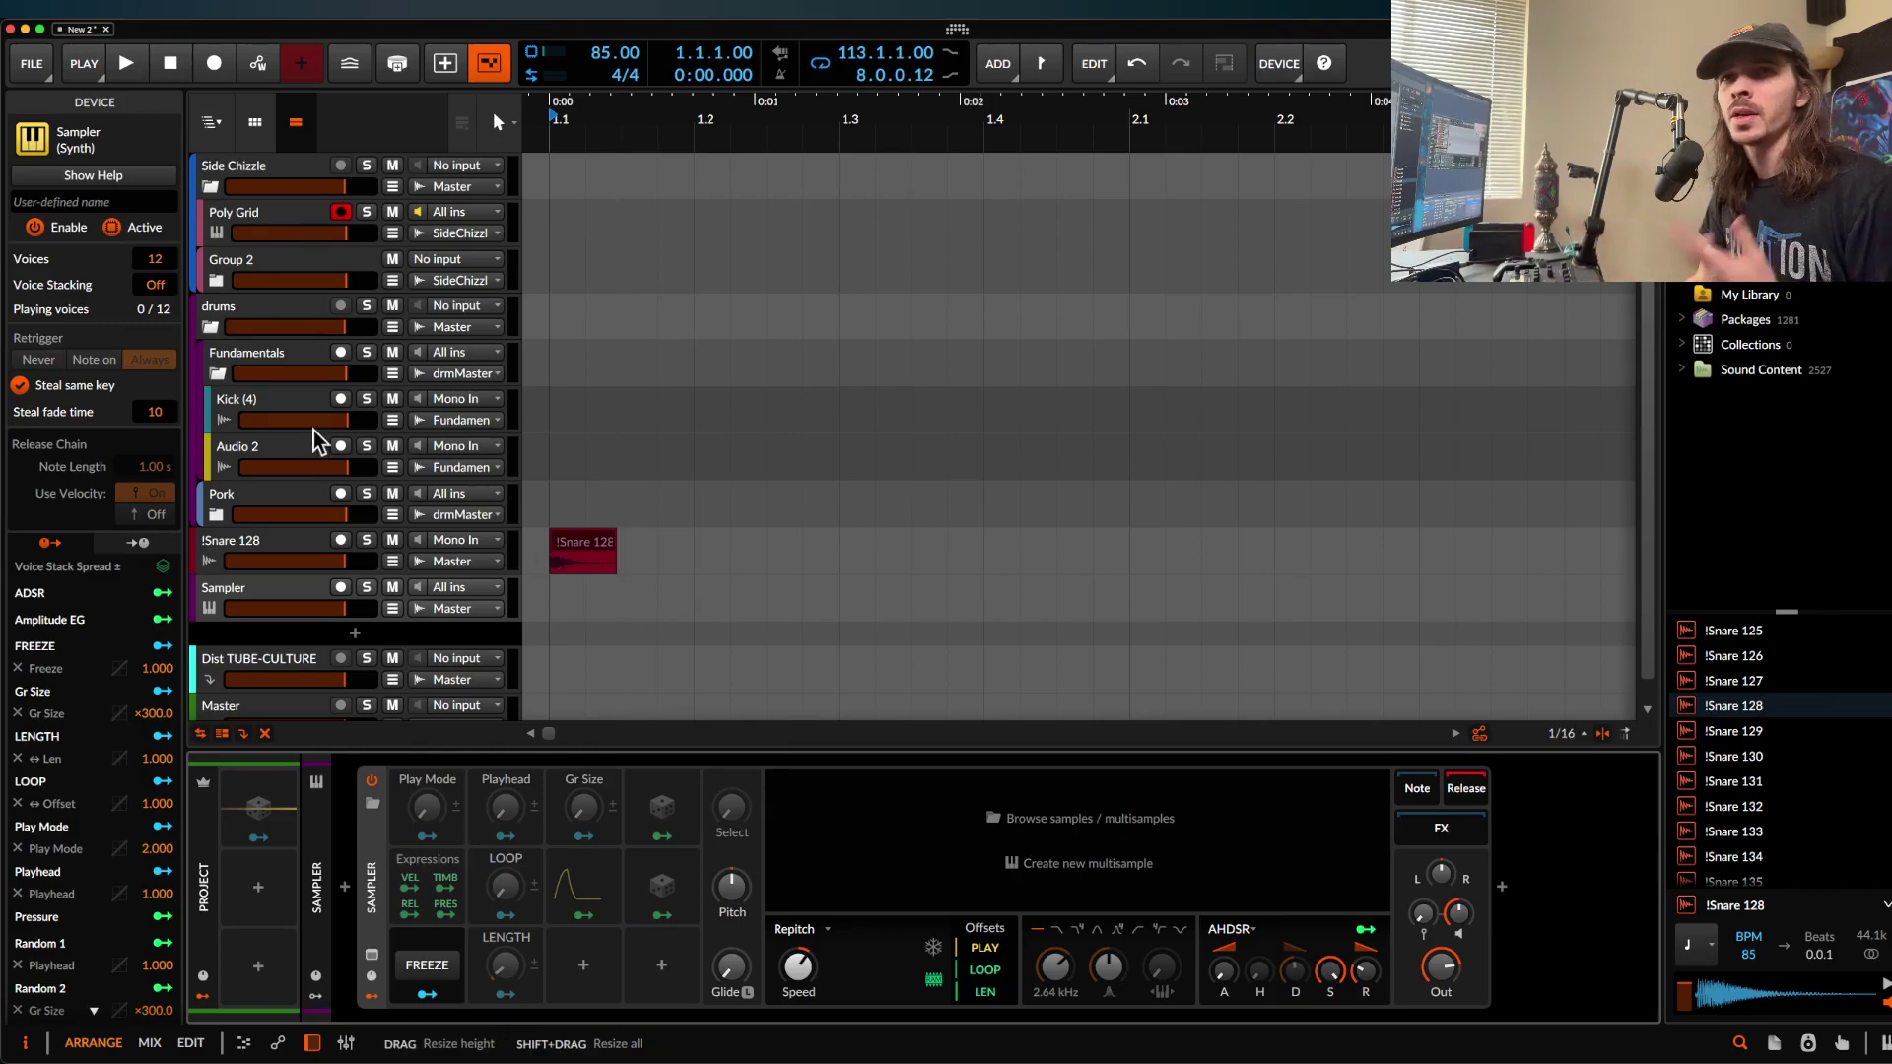
Show the clip launcher, copy the !Snare 128 clip into its track's Scene 1 slot, and open it in the detail editor
click(255, 122)
drag(946, 549, 589, 558)
double_click(596, 557)
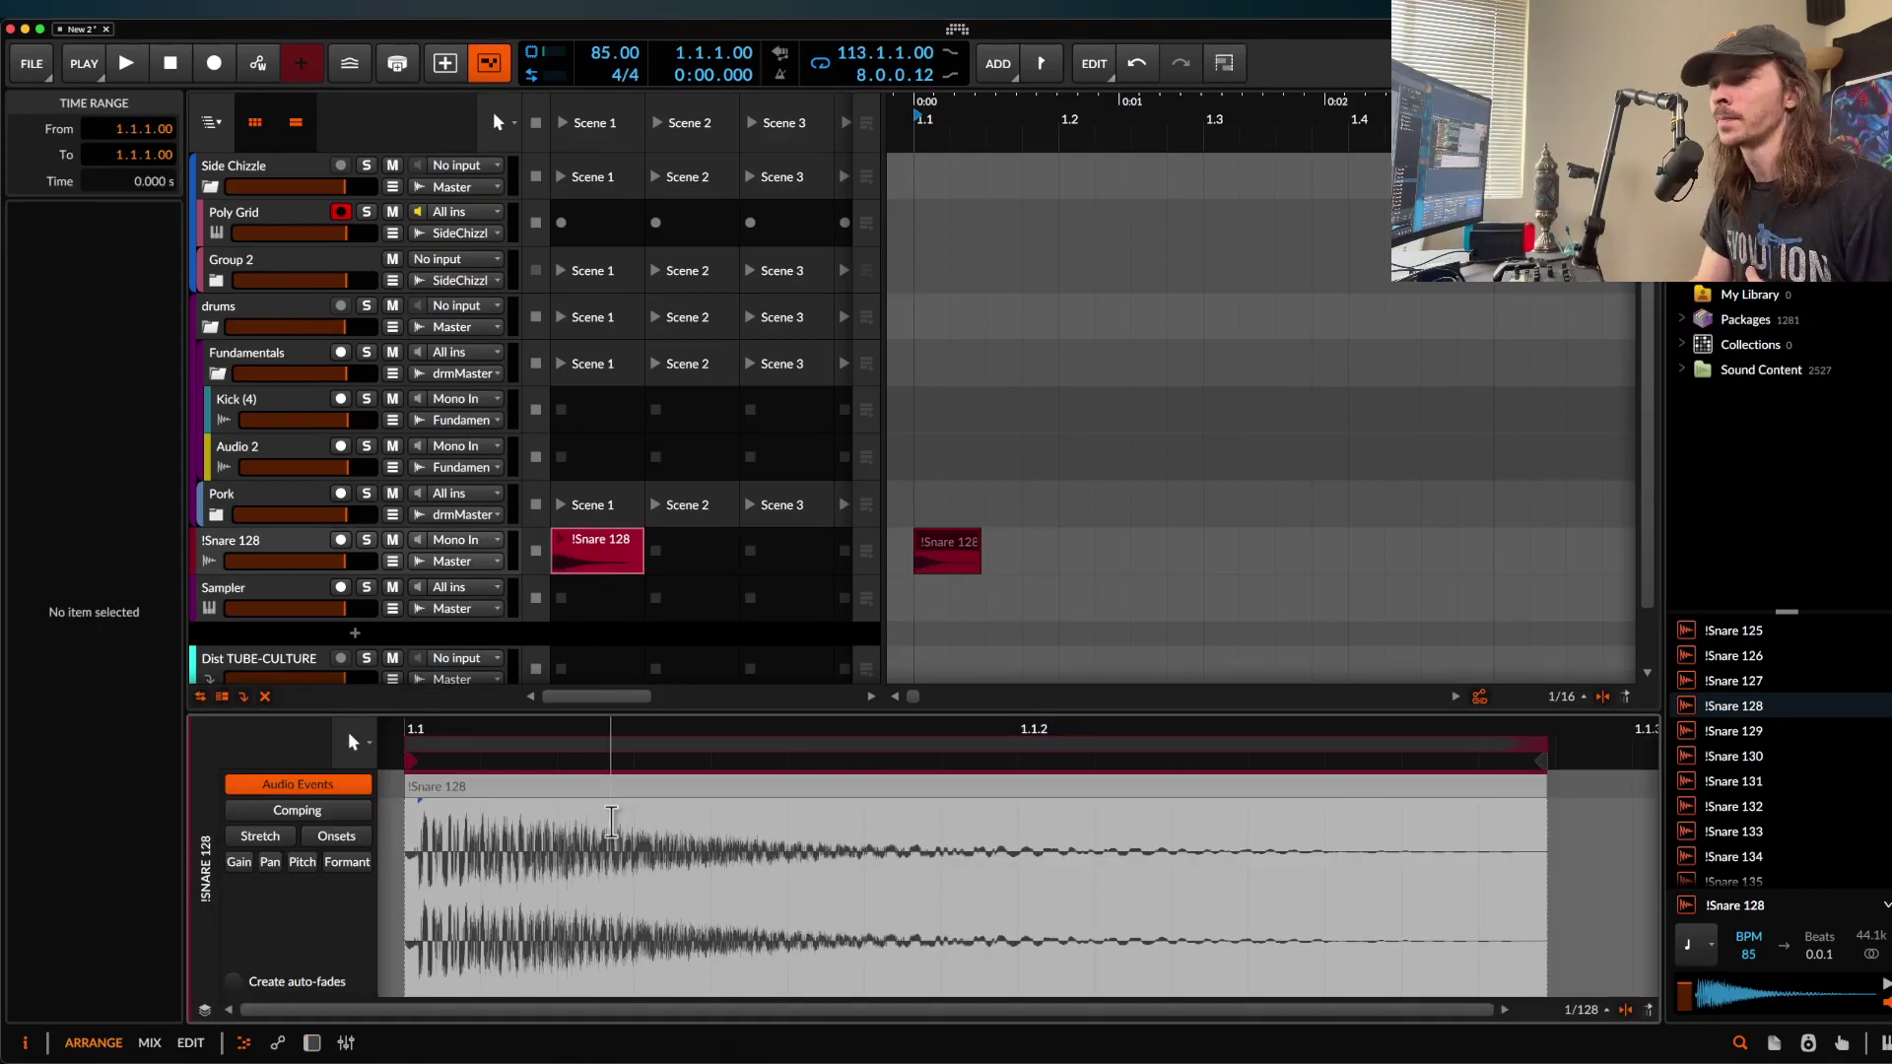
Set the tempo of the launcher clip's !Snare 128 audio event to 185
drag(589, 774, 562, 759)
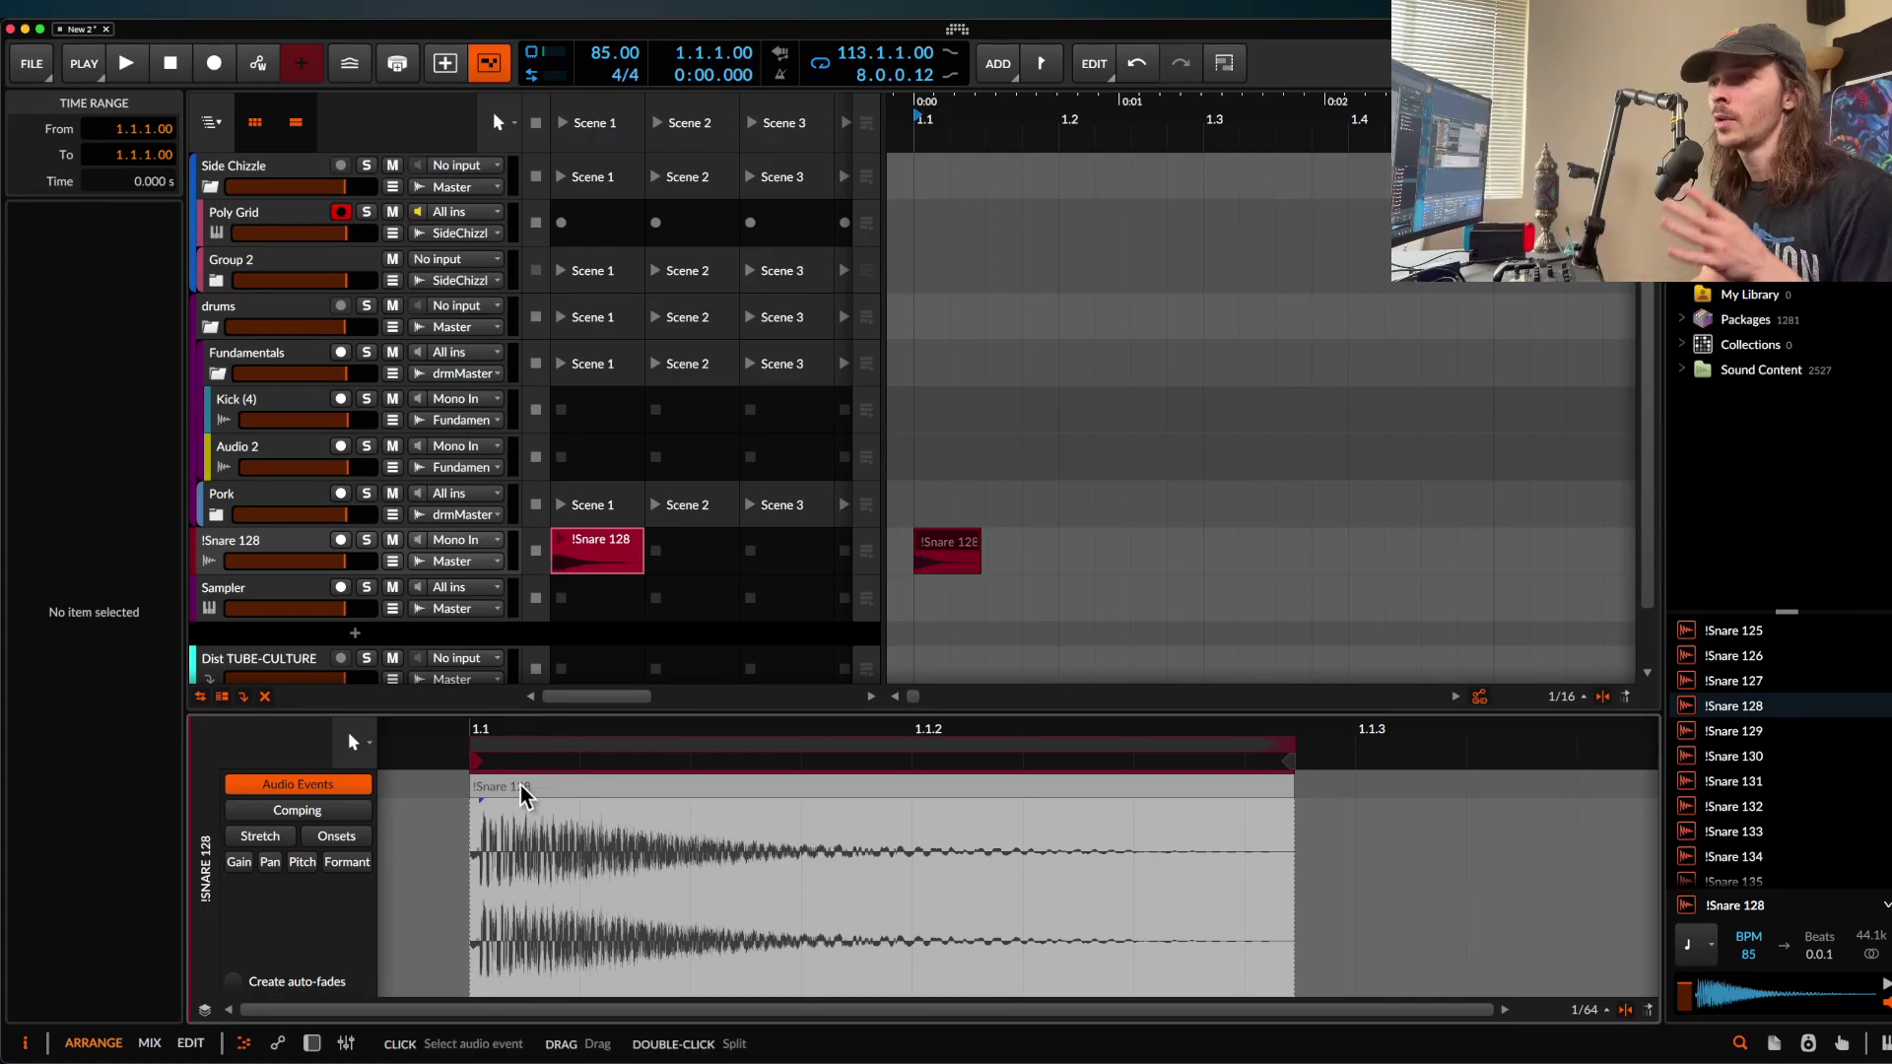
click(522, 818)
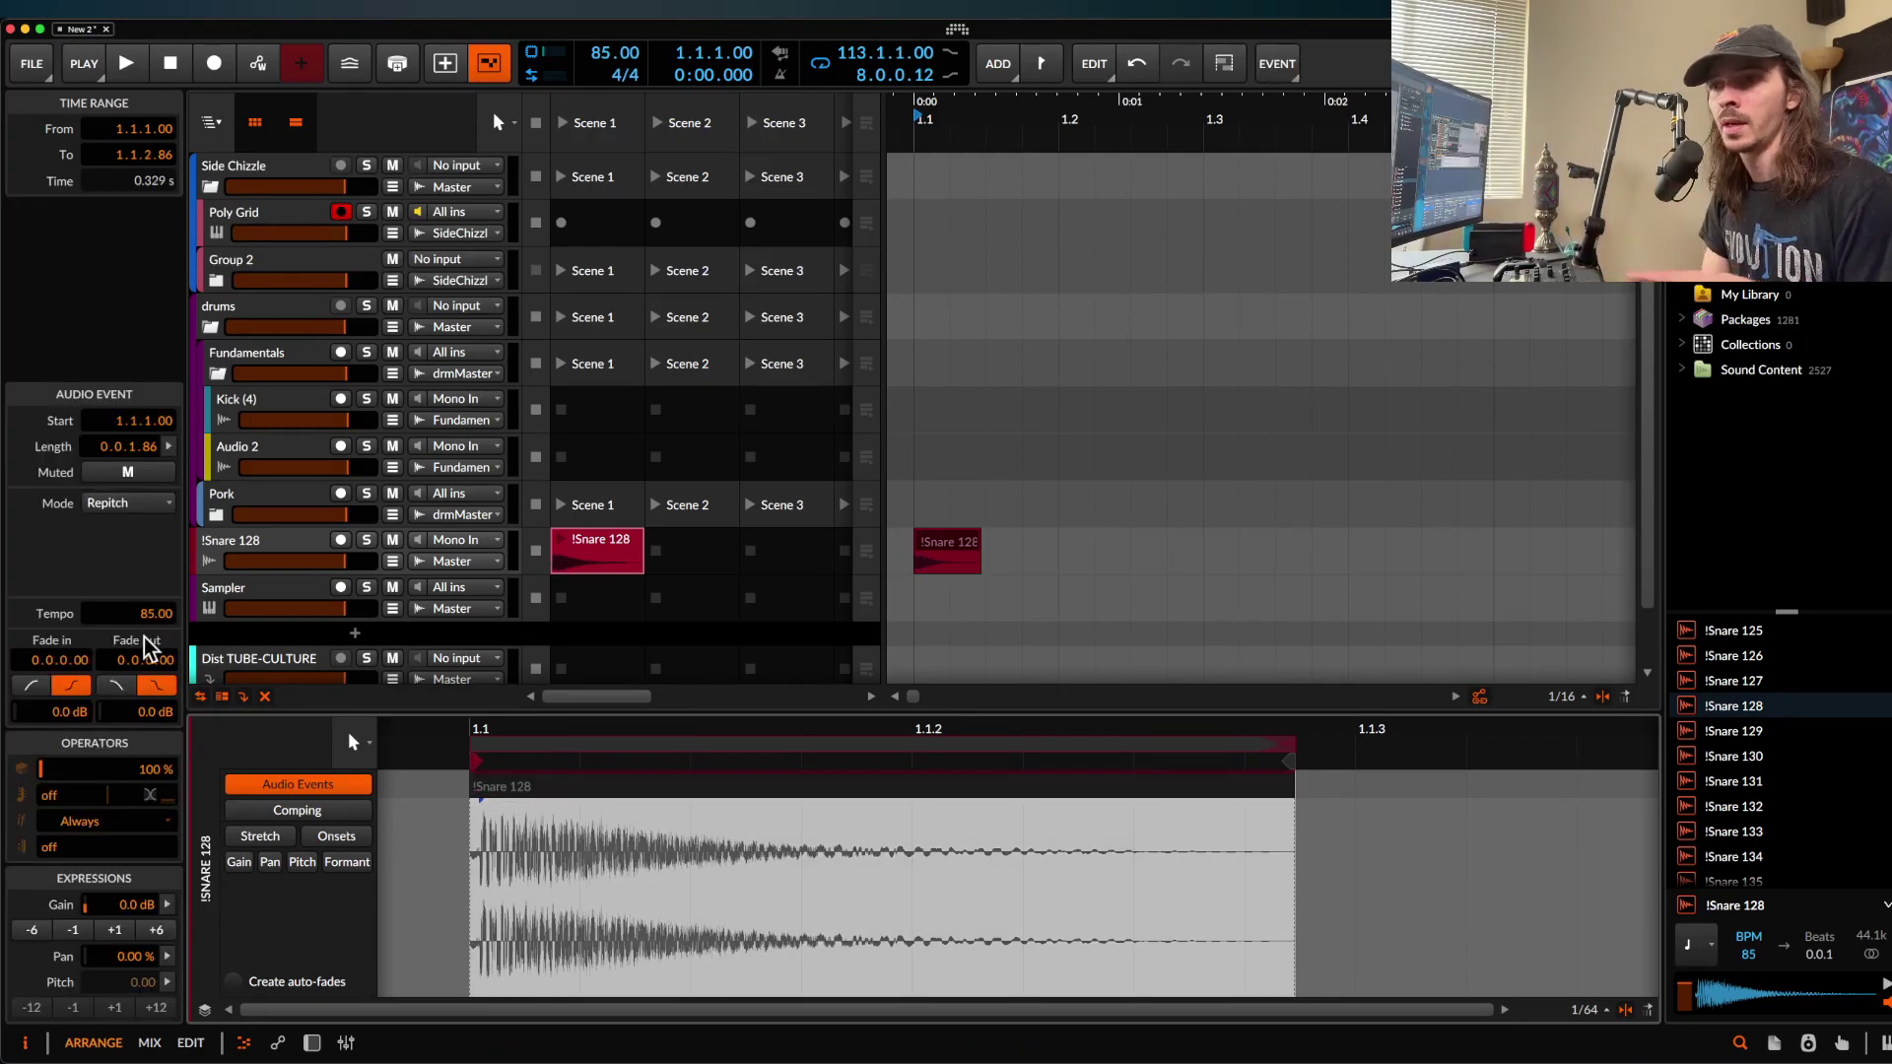
drag(148, 617, 147, 344)
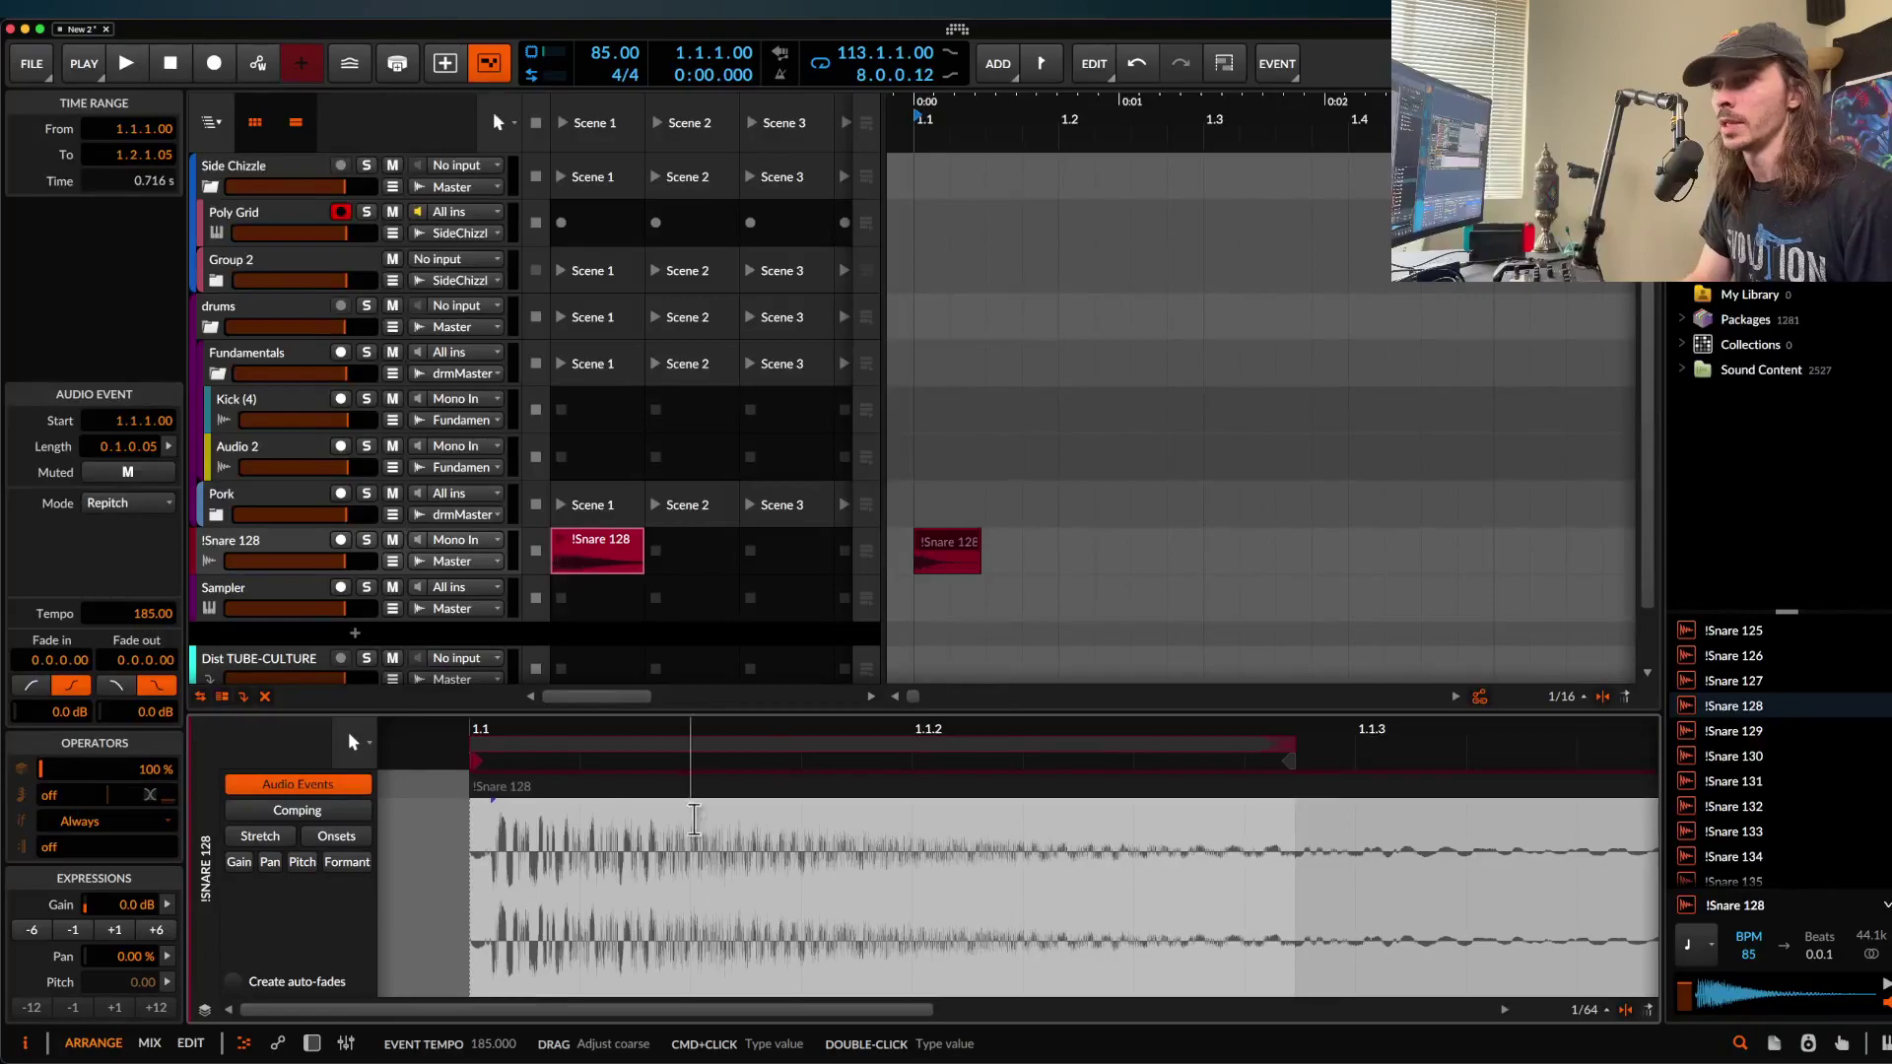
scroll(650, 831, down, 2)
scroll(578, 750, down, 3)
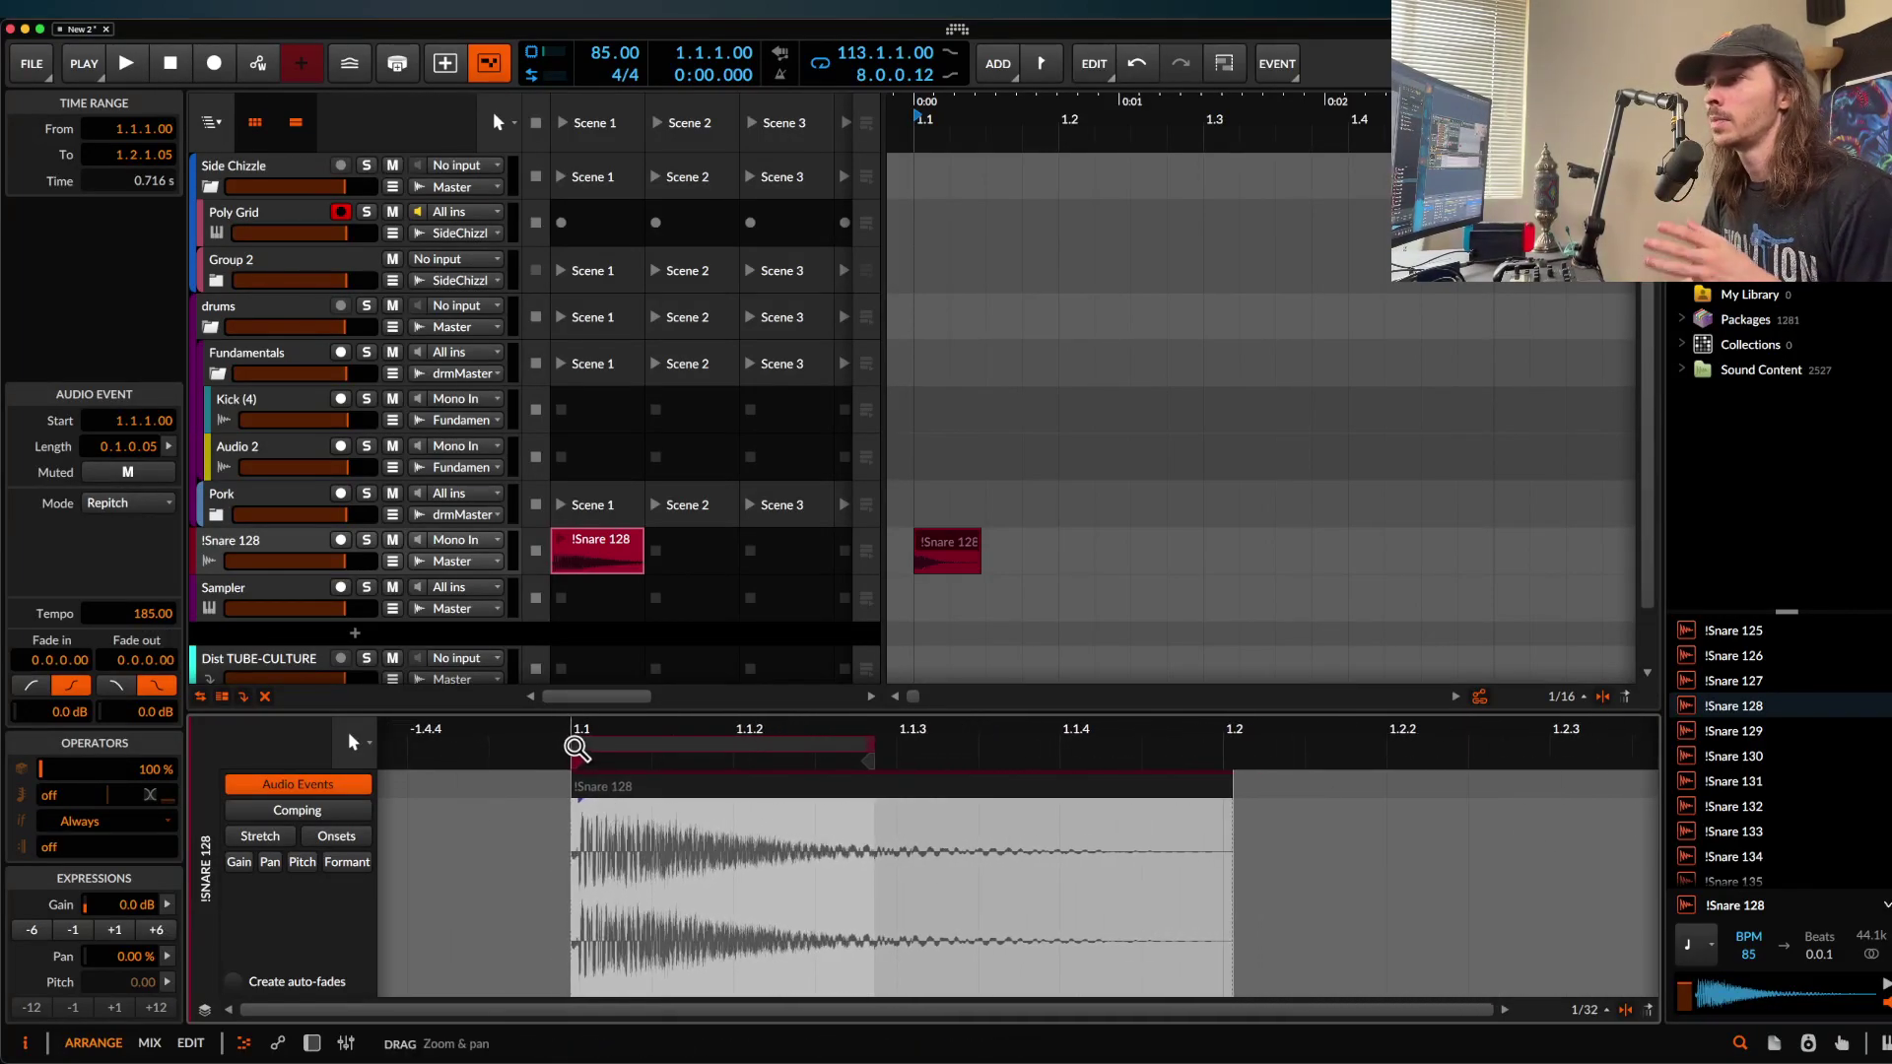
Show the realtime ruler in the detail editor of the !Snare 128 launcher clip
right_click(539, 741)
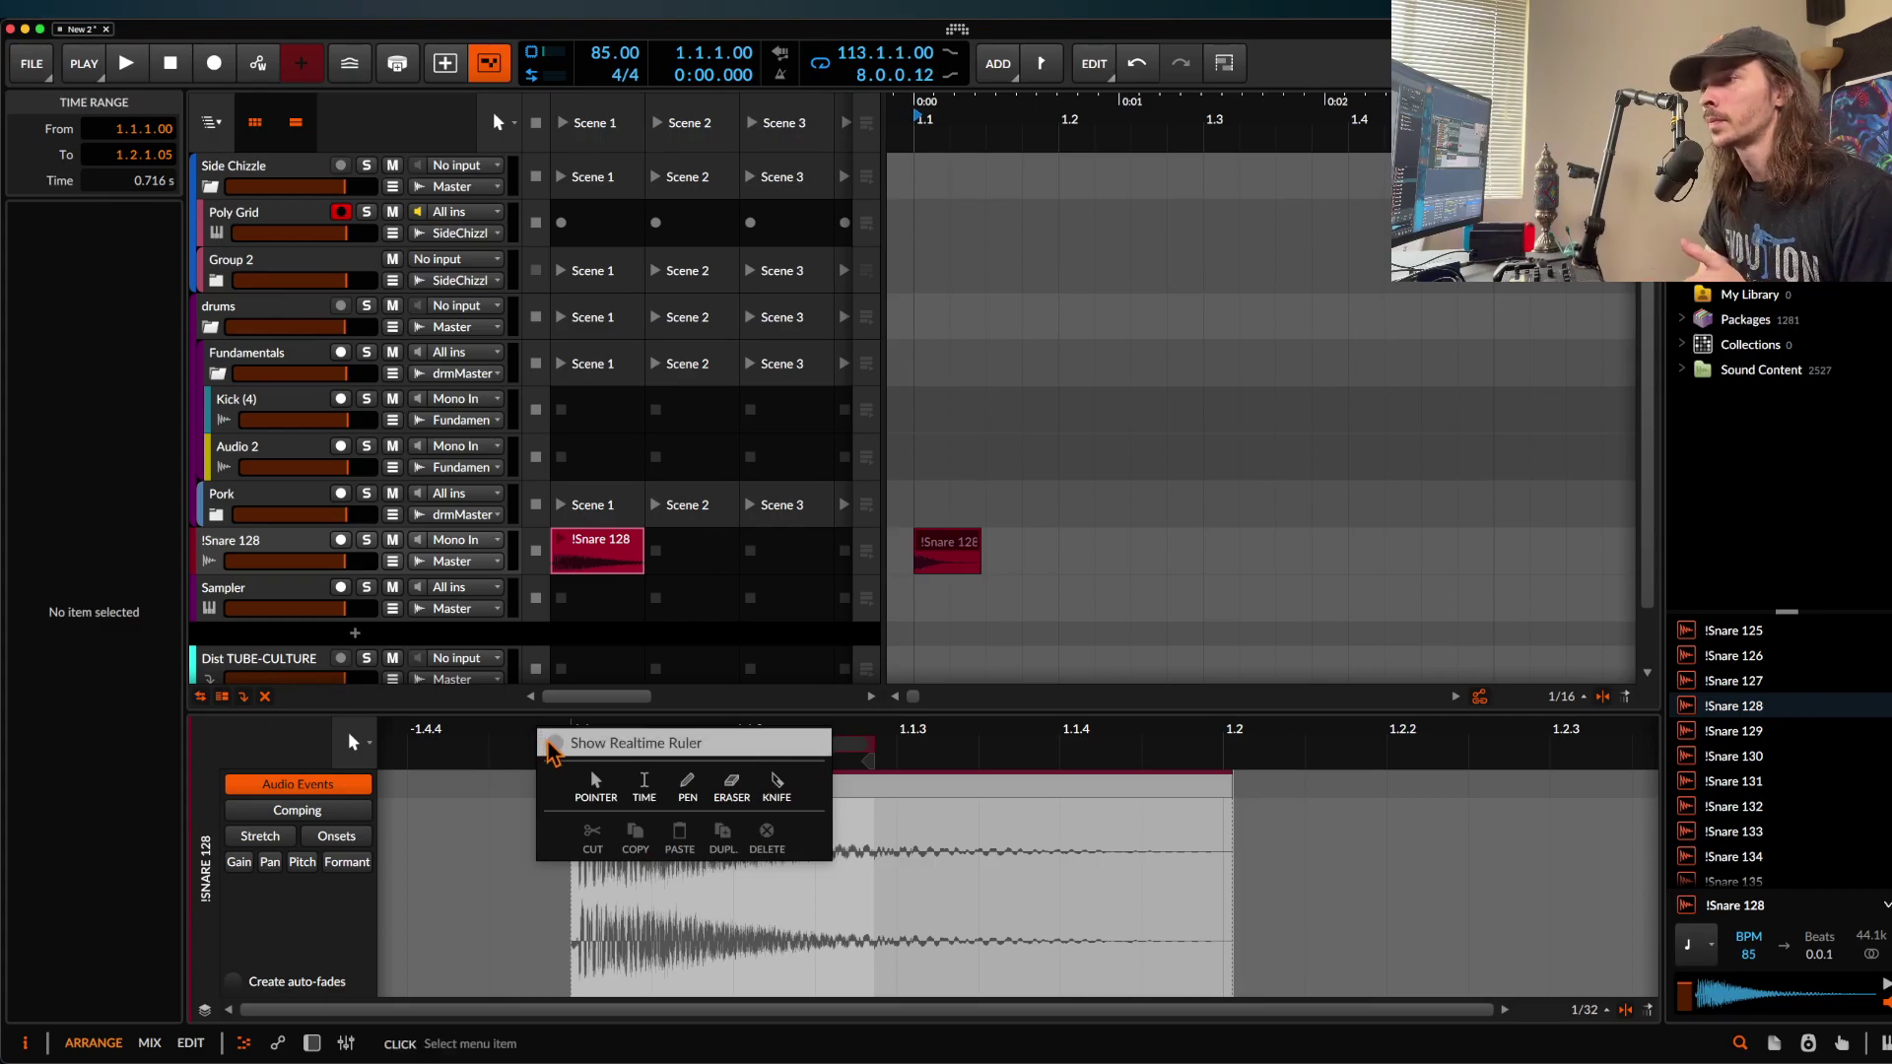
click(548, 743)
scroll(589, 766, down, 1)
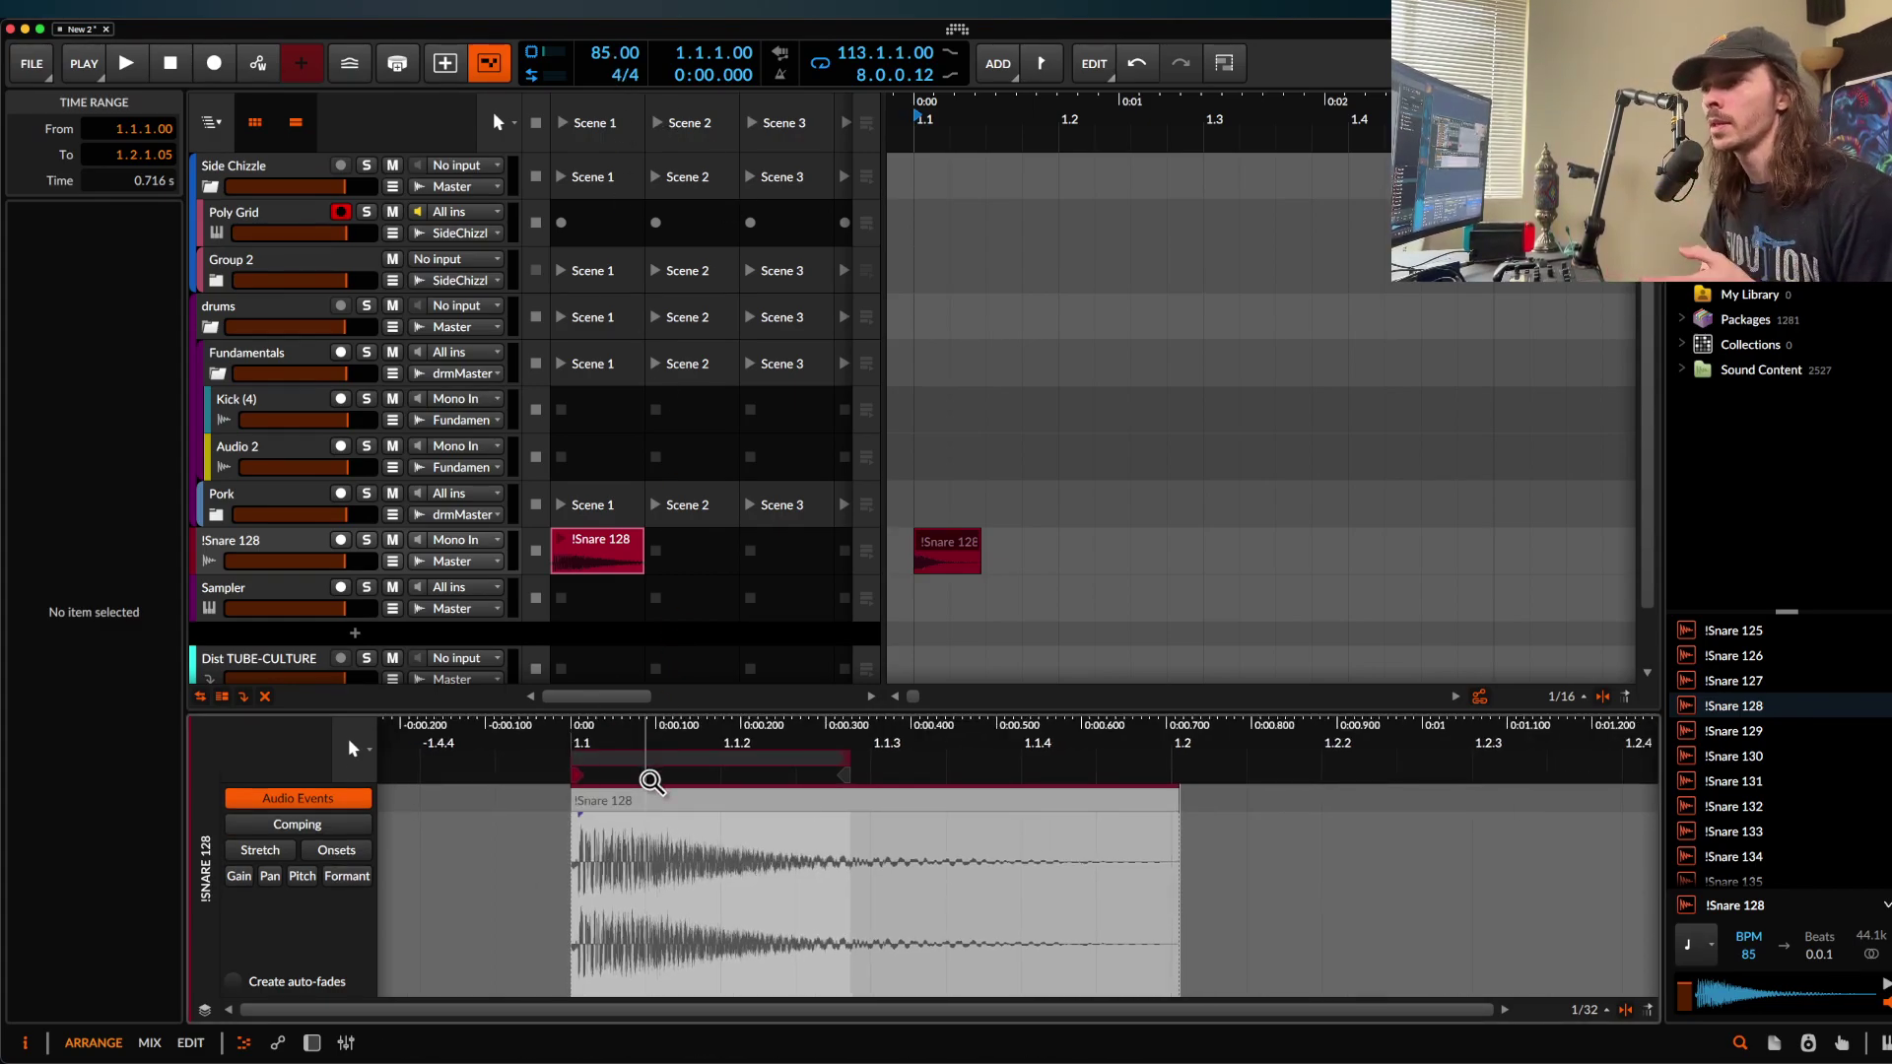
right_click(616, 752)
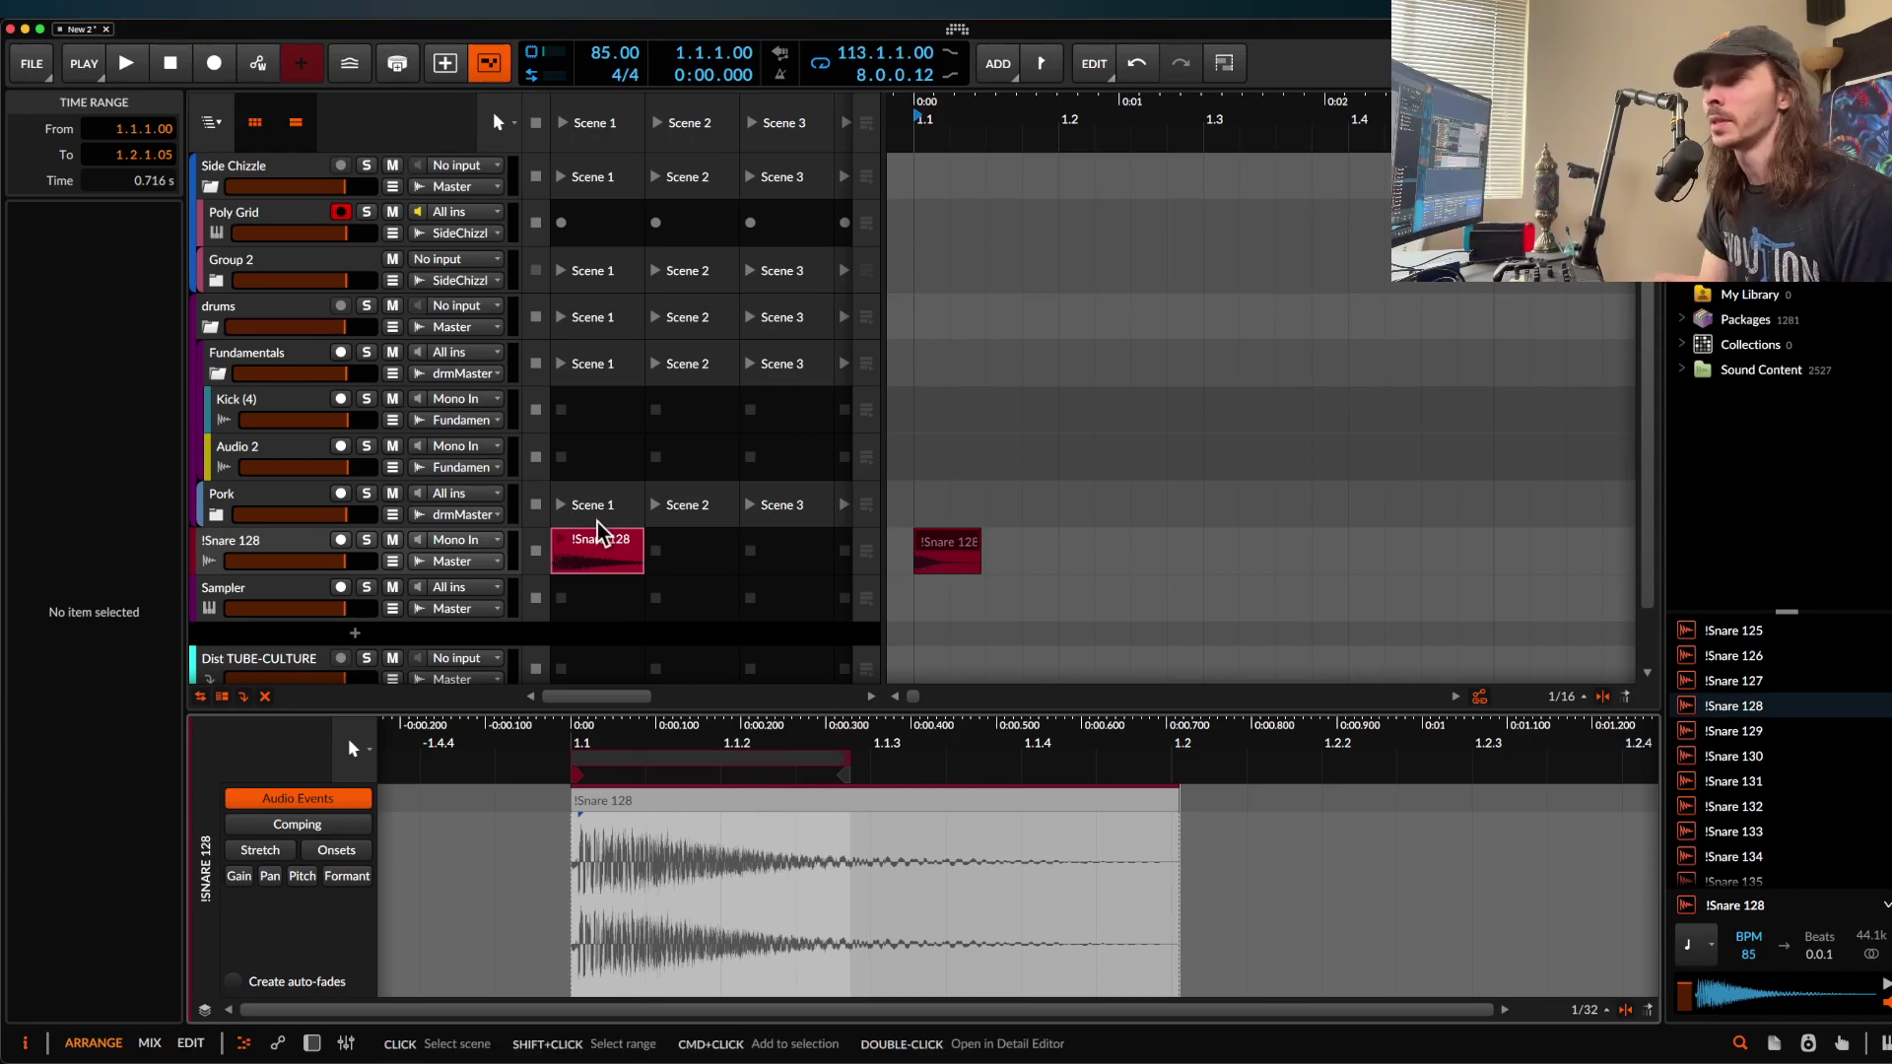
click(605, 551)
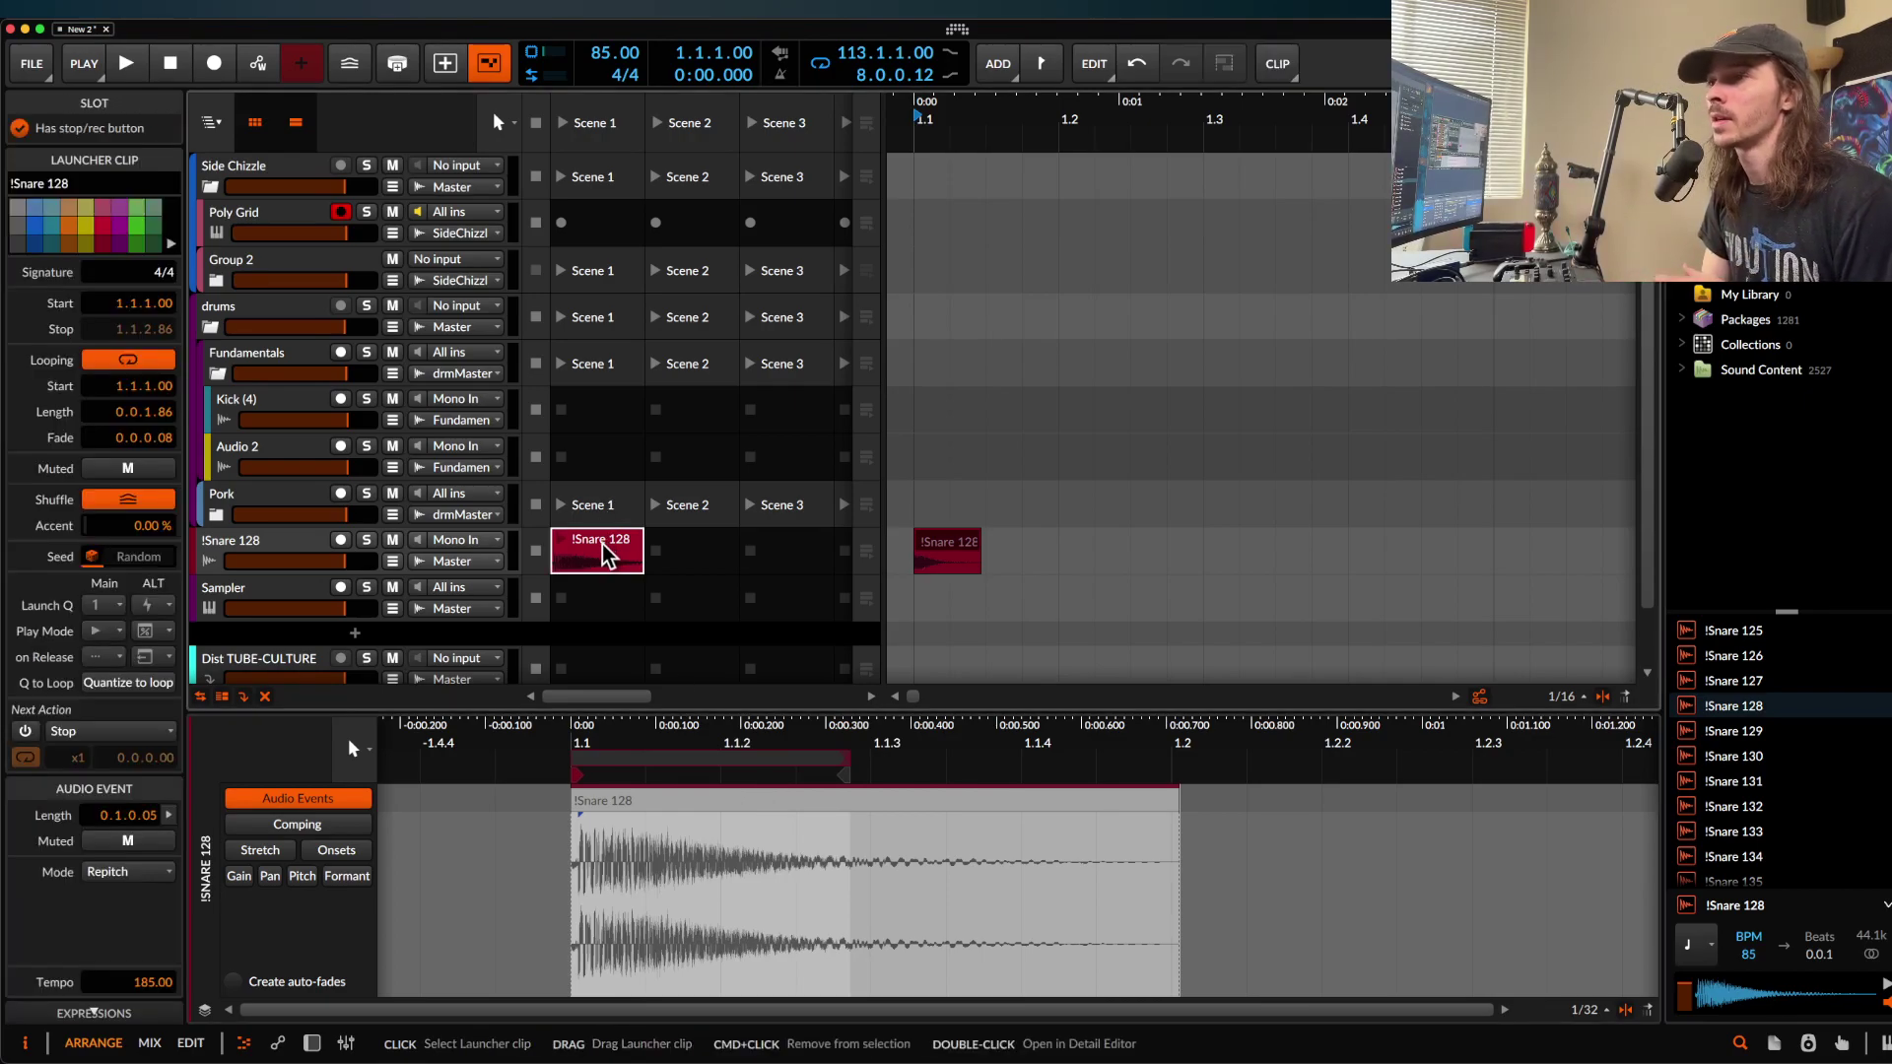
click(589, 603)
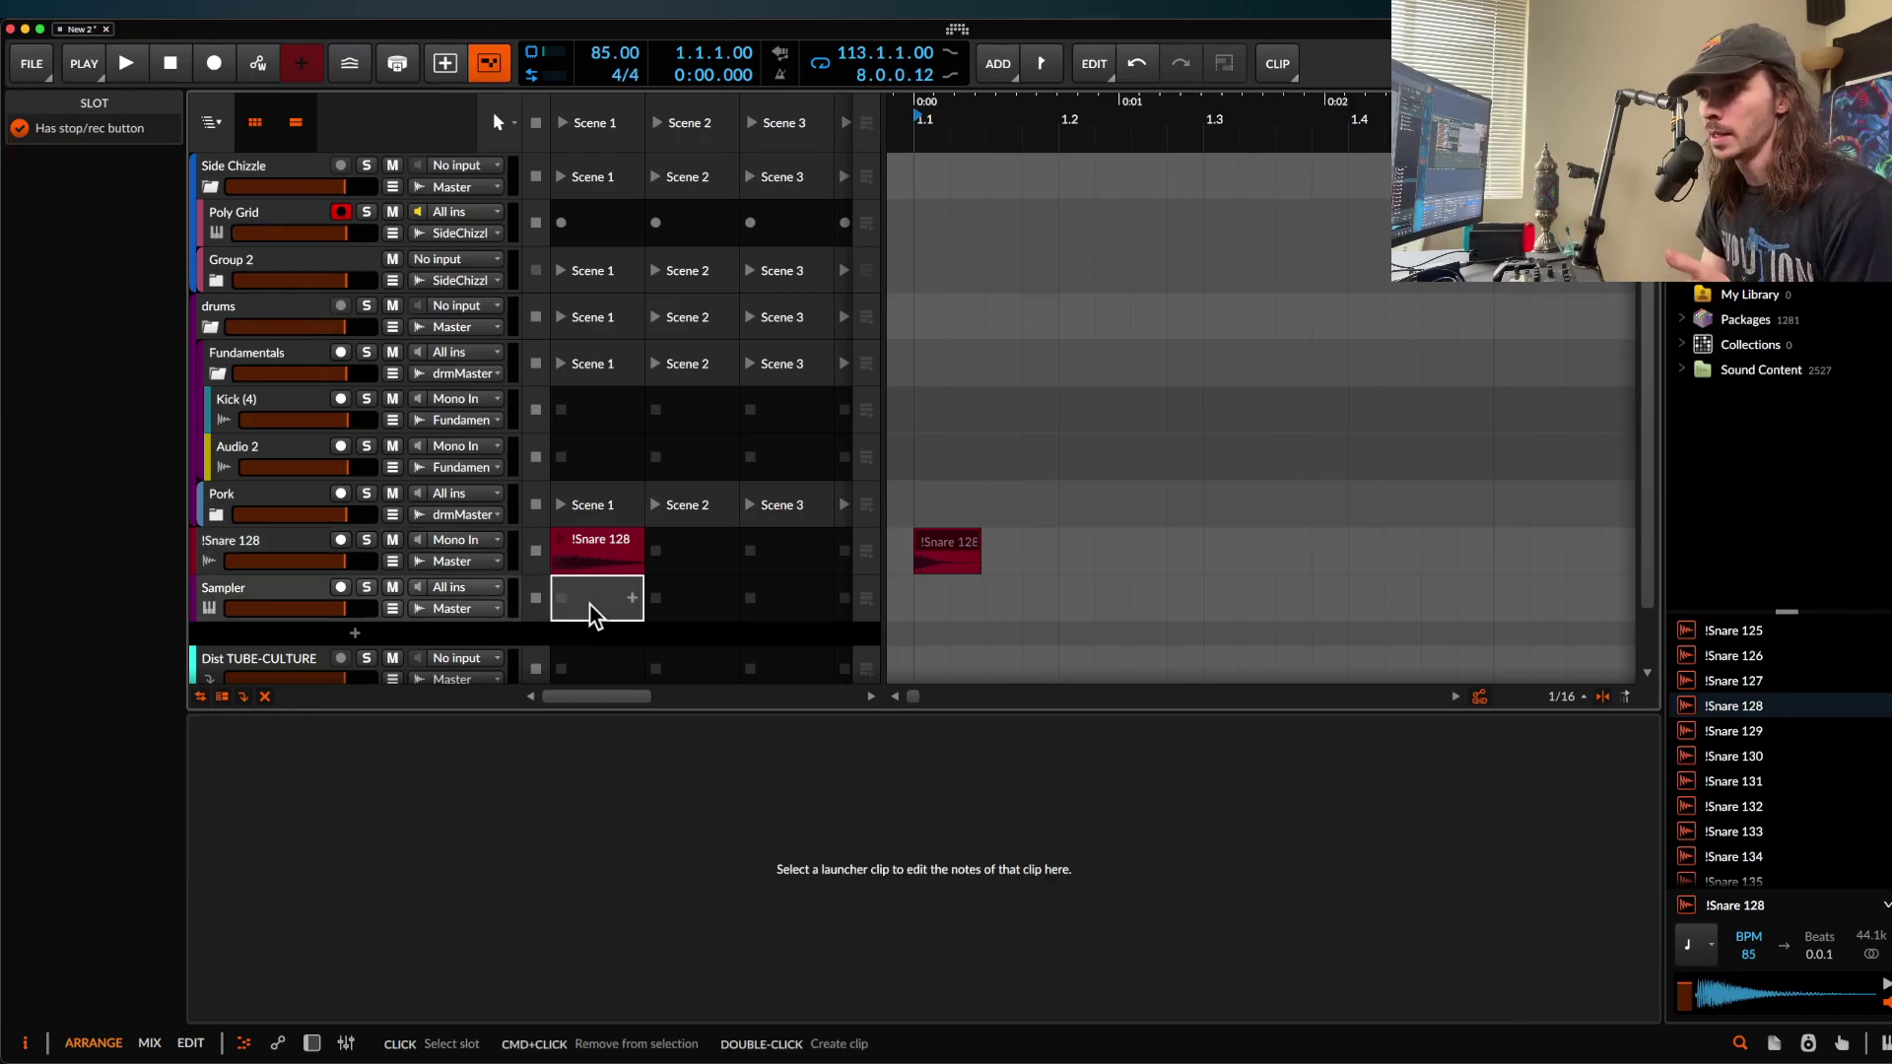
click(587, 551)
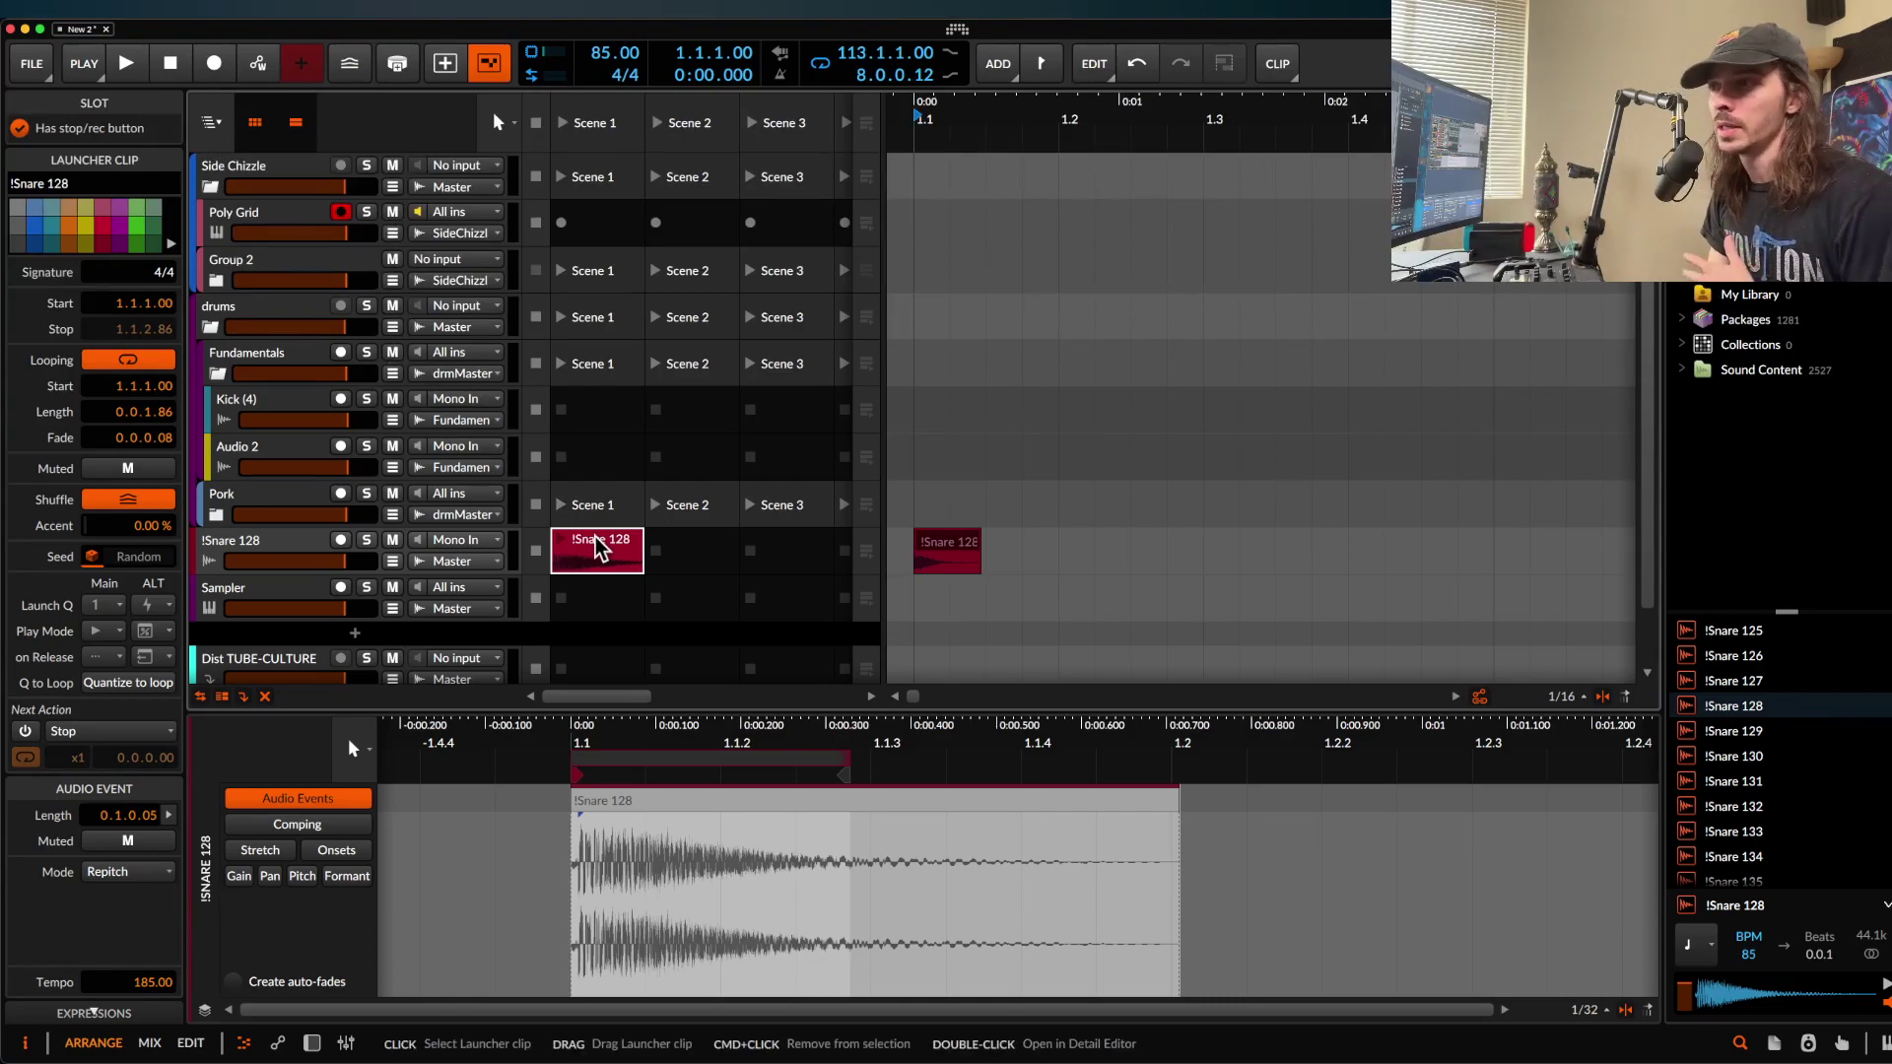
click(258, 120)
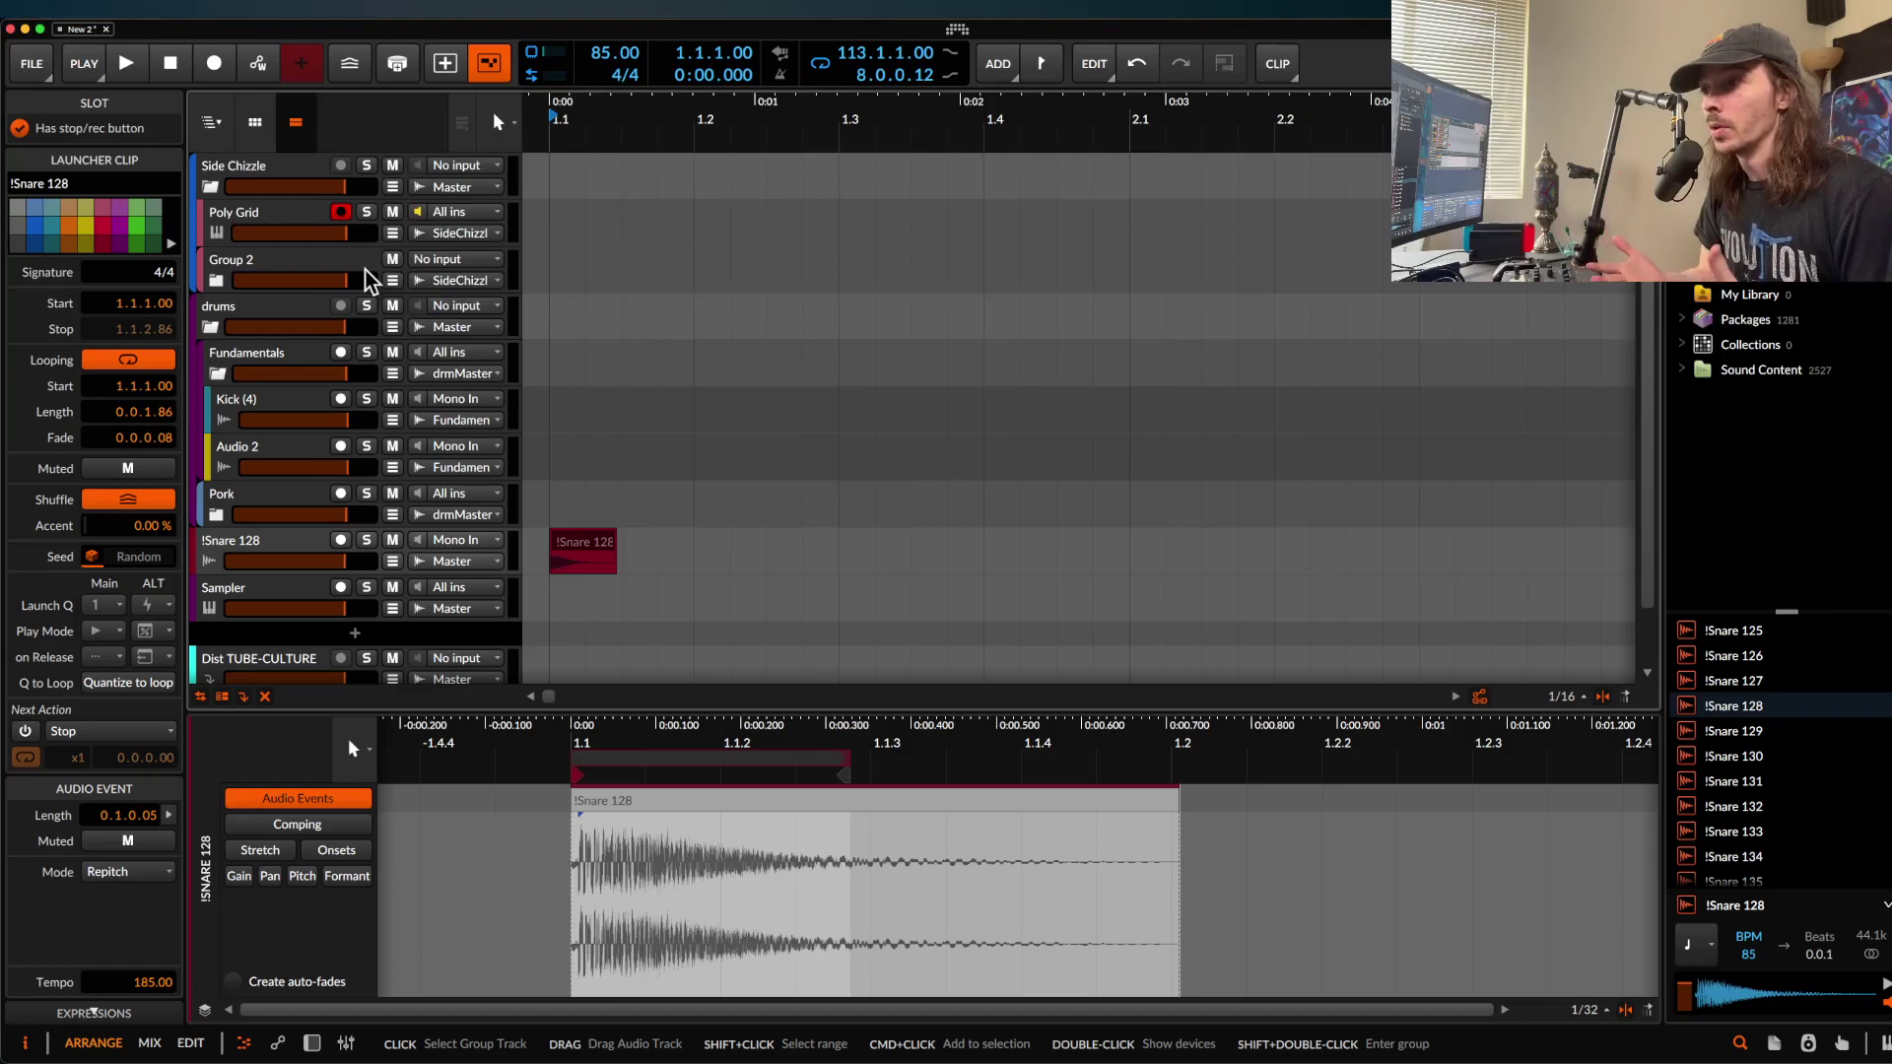
drag(587, 750, 588, 771)
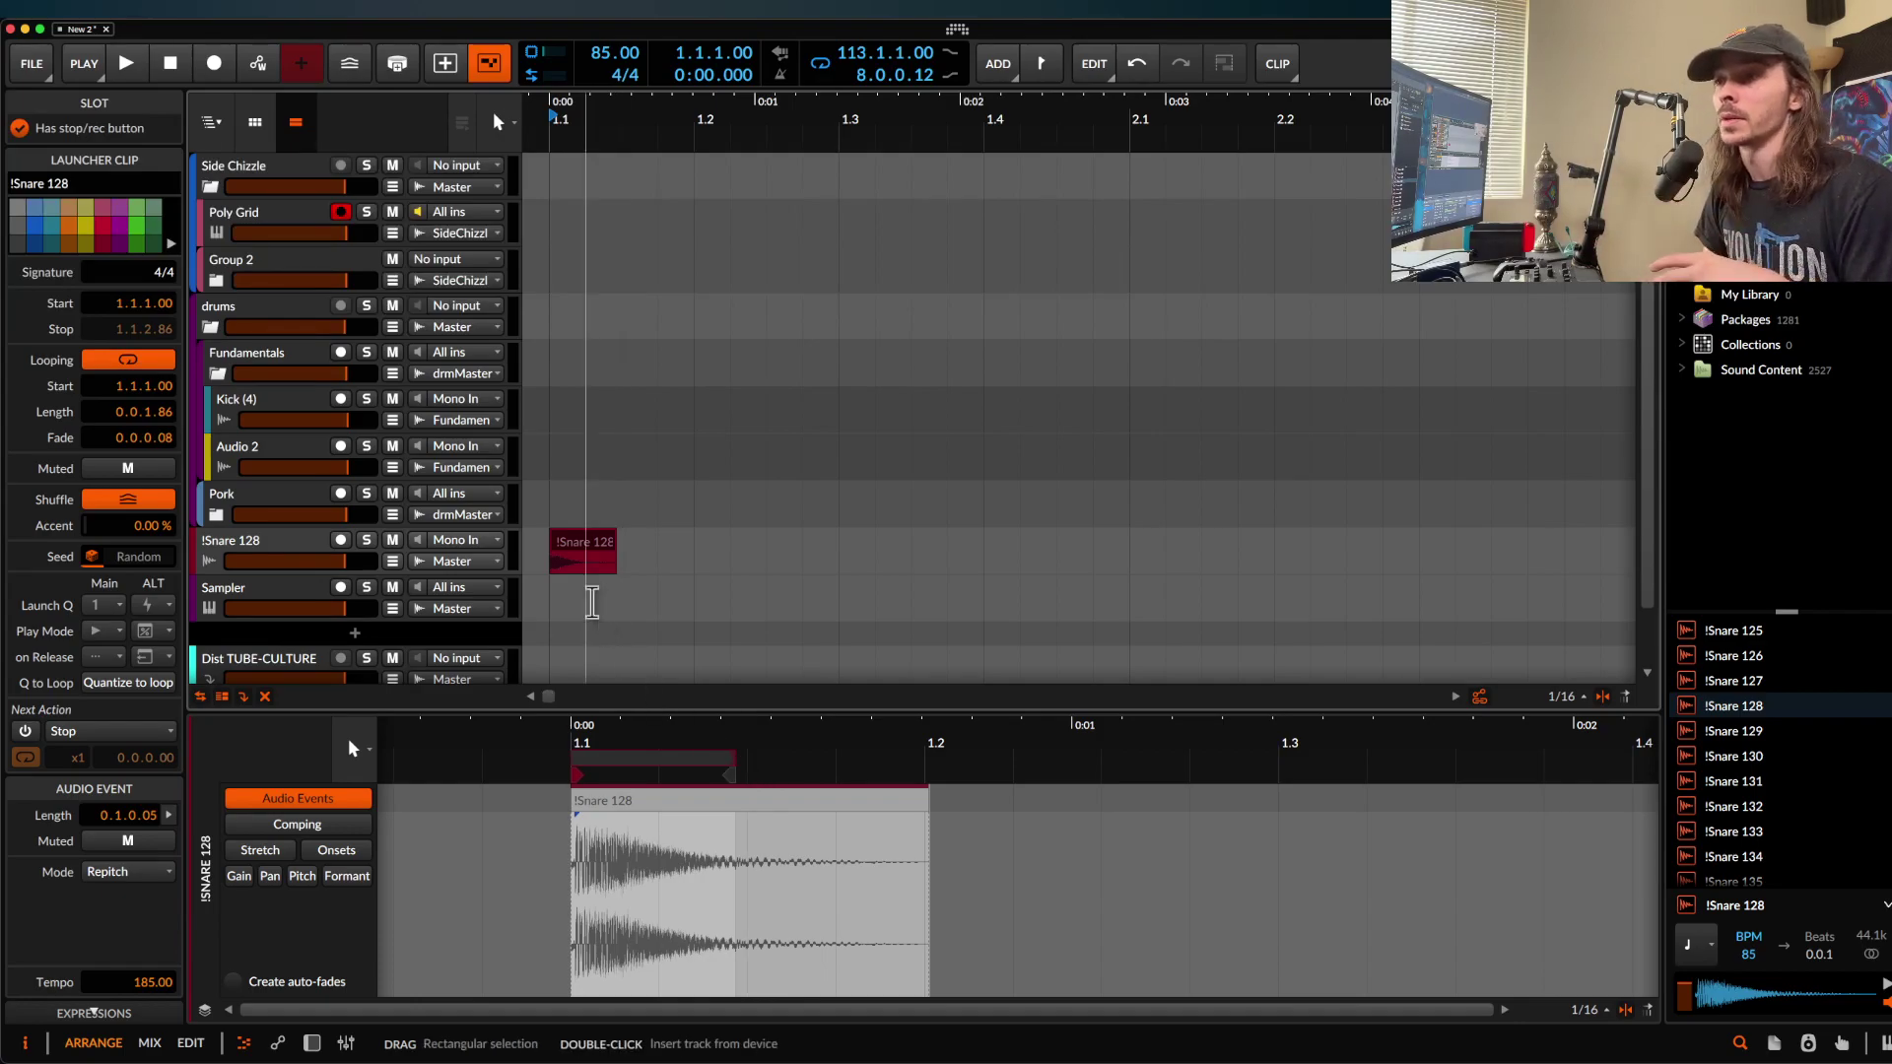
click(254, 122)
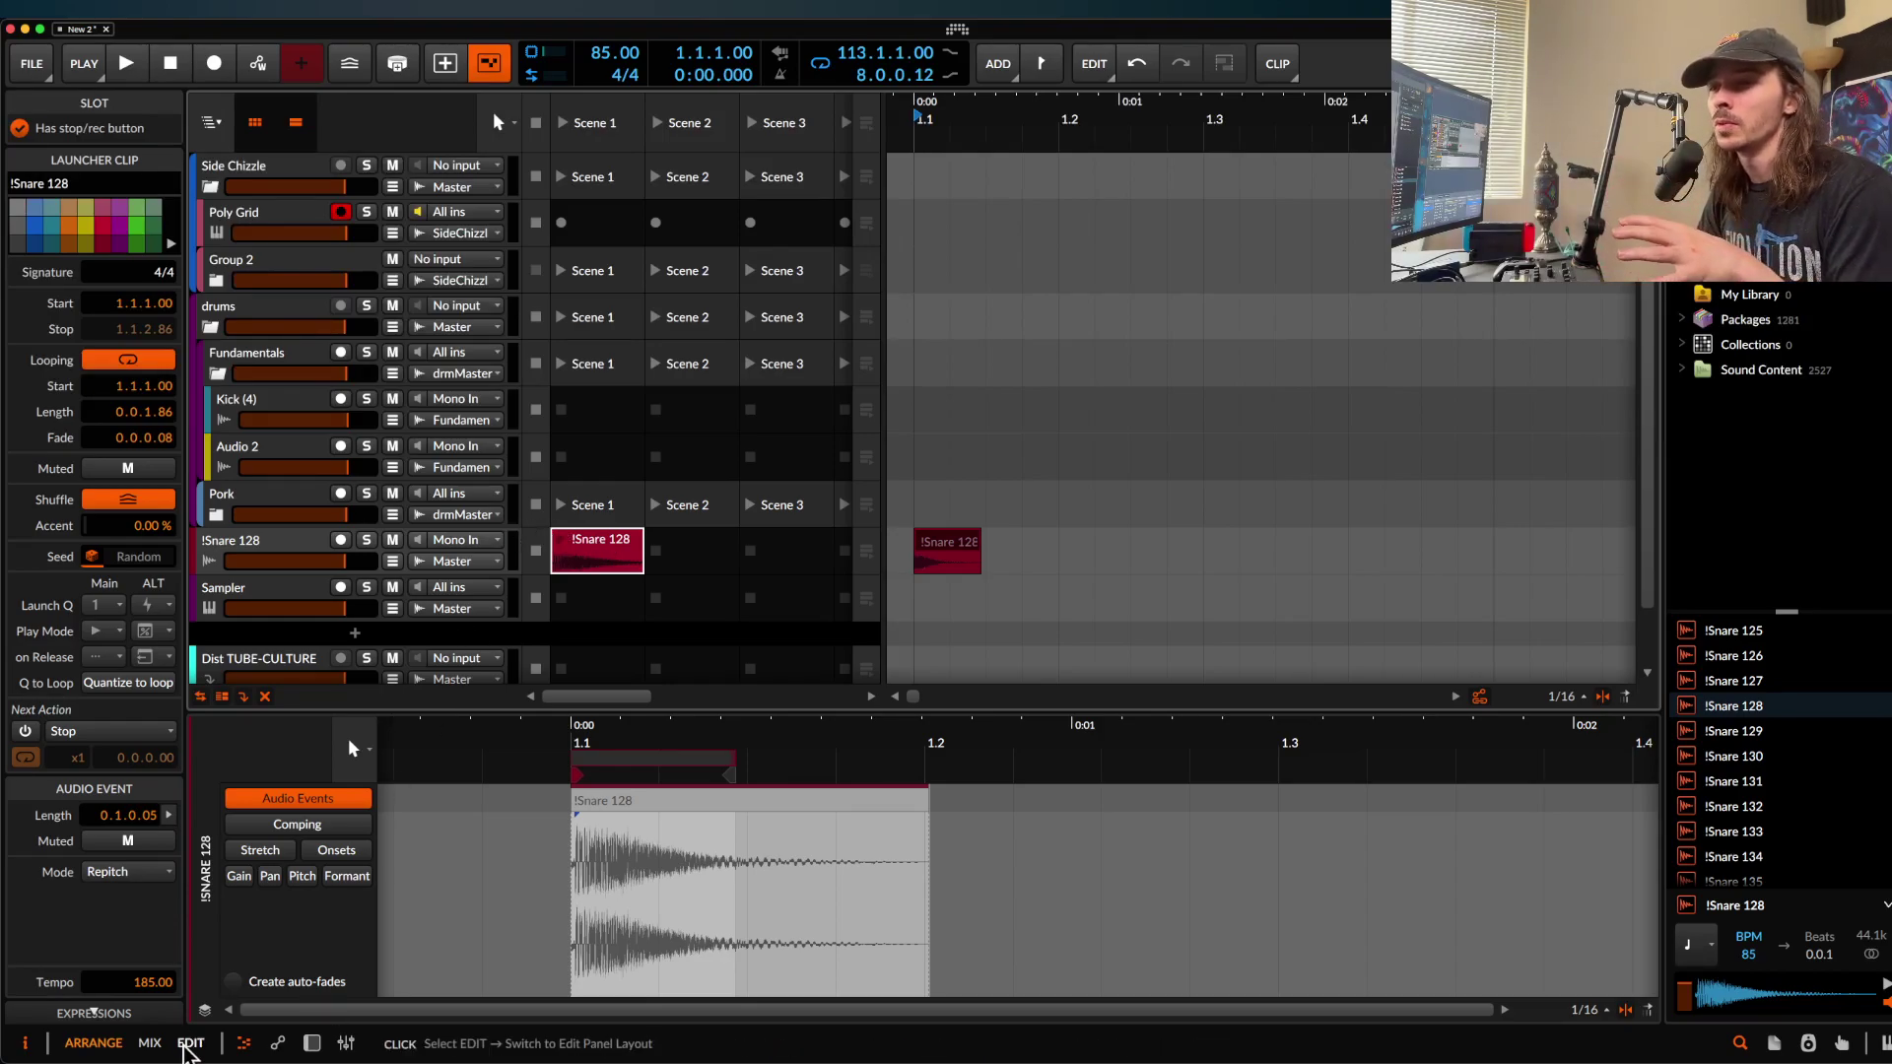
click(190, 1044)
click(149, 1043)
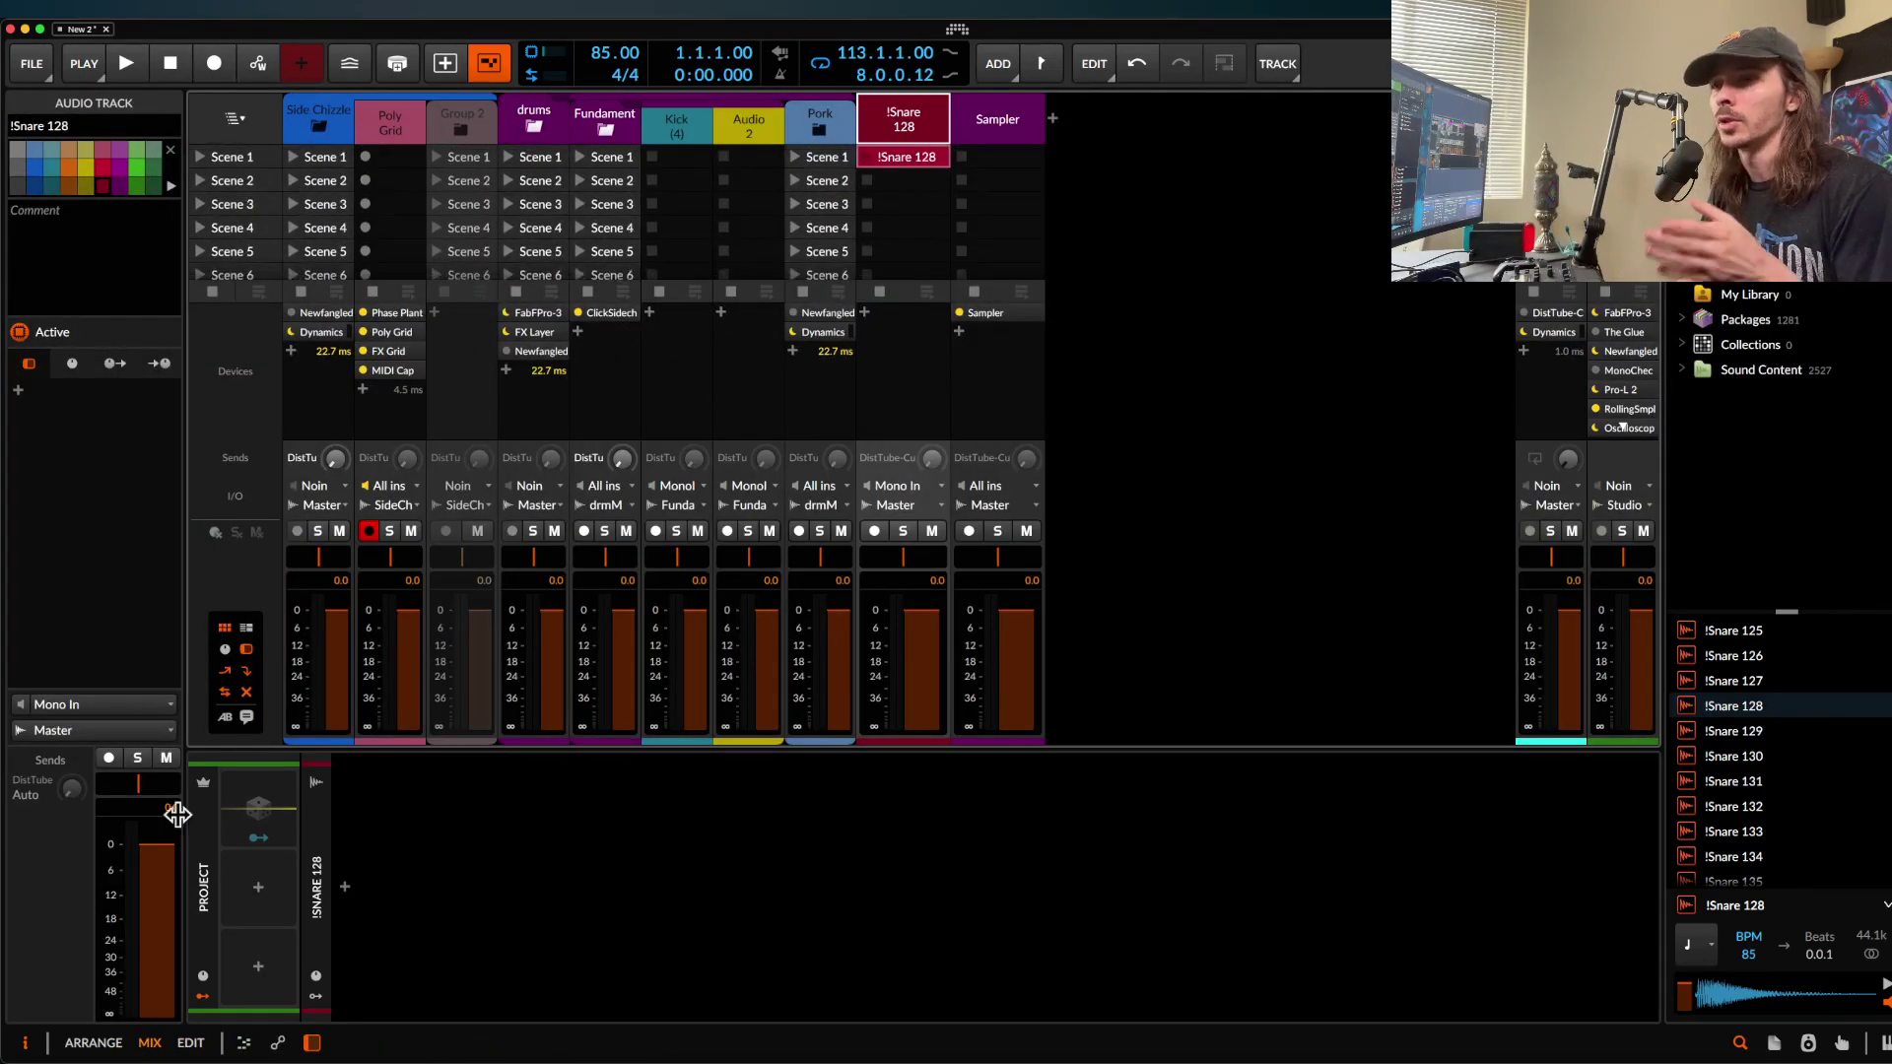
click(93, 1042)
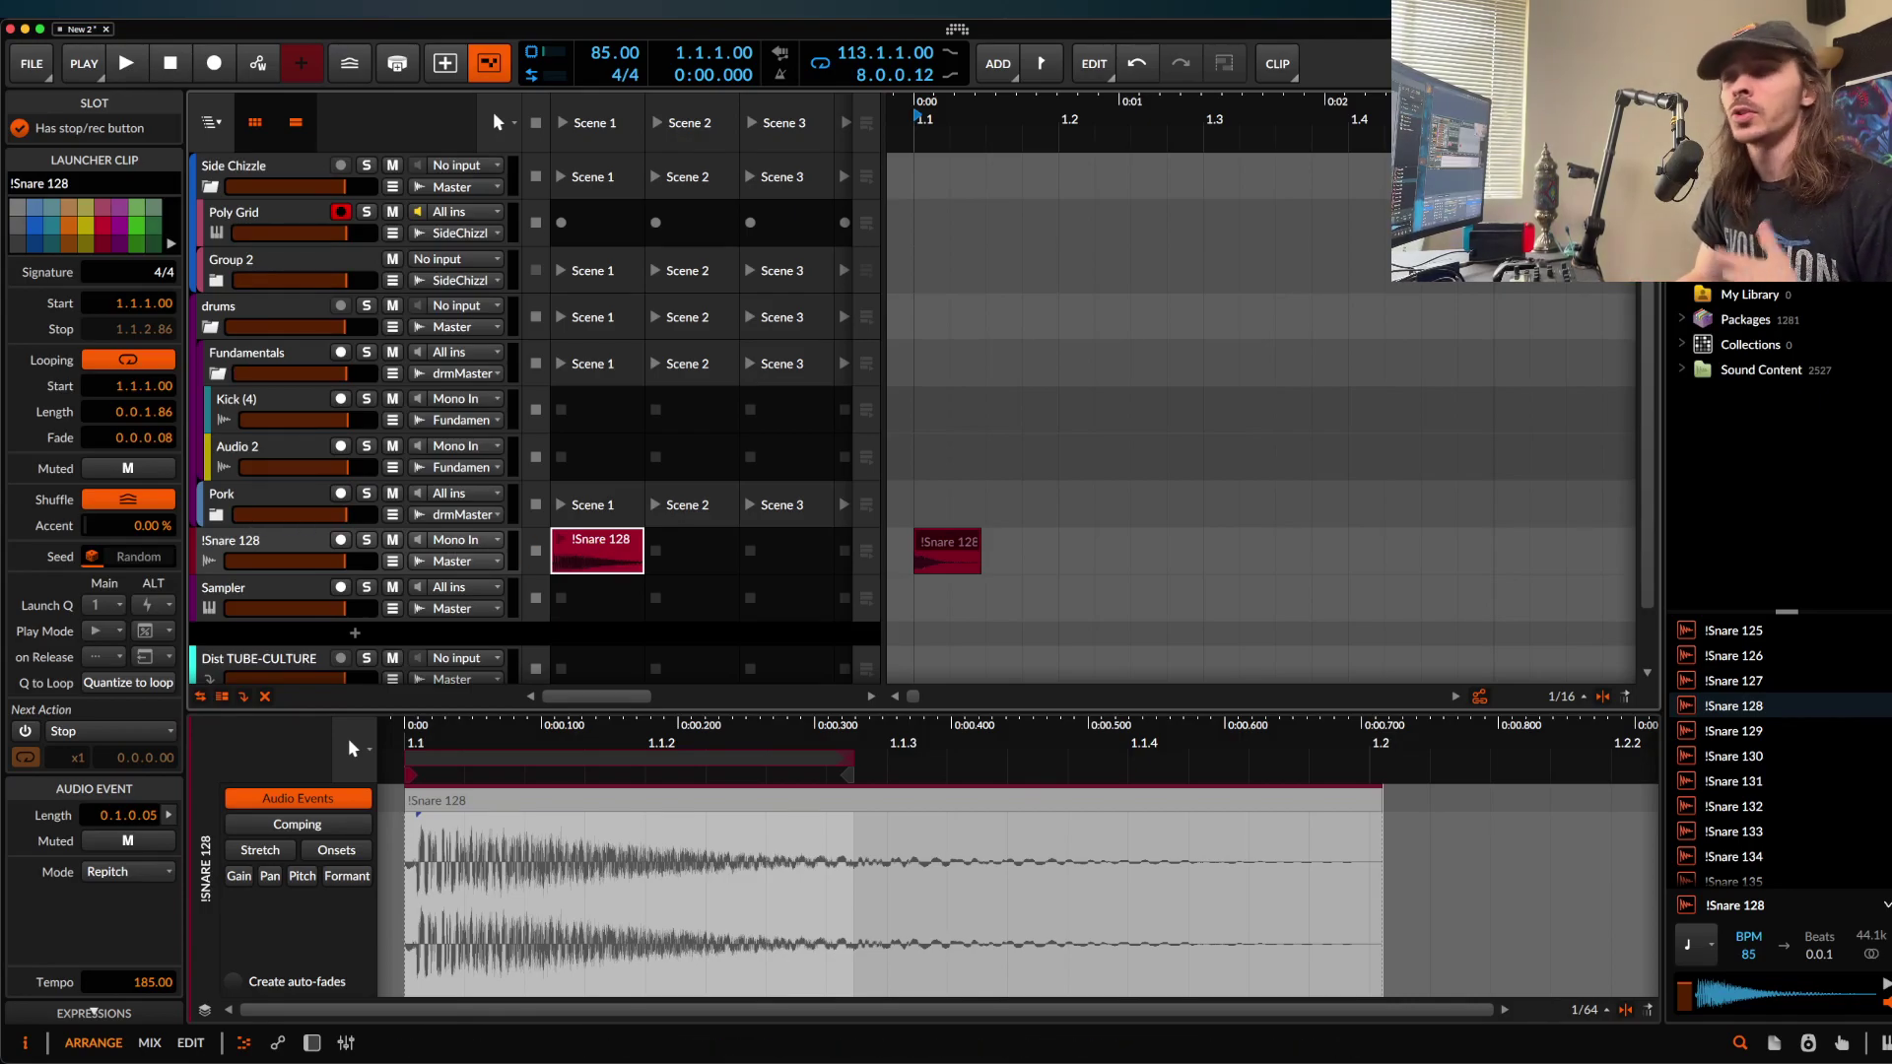
Add a new audio track directly below !Snare 128, then open and dismiss the device browser for its empty device chain
double_click(268, 542)
click(282, 542)
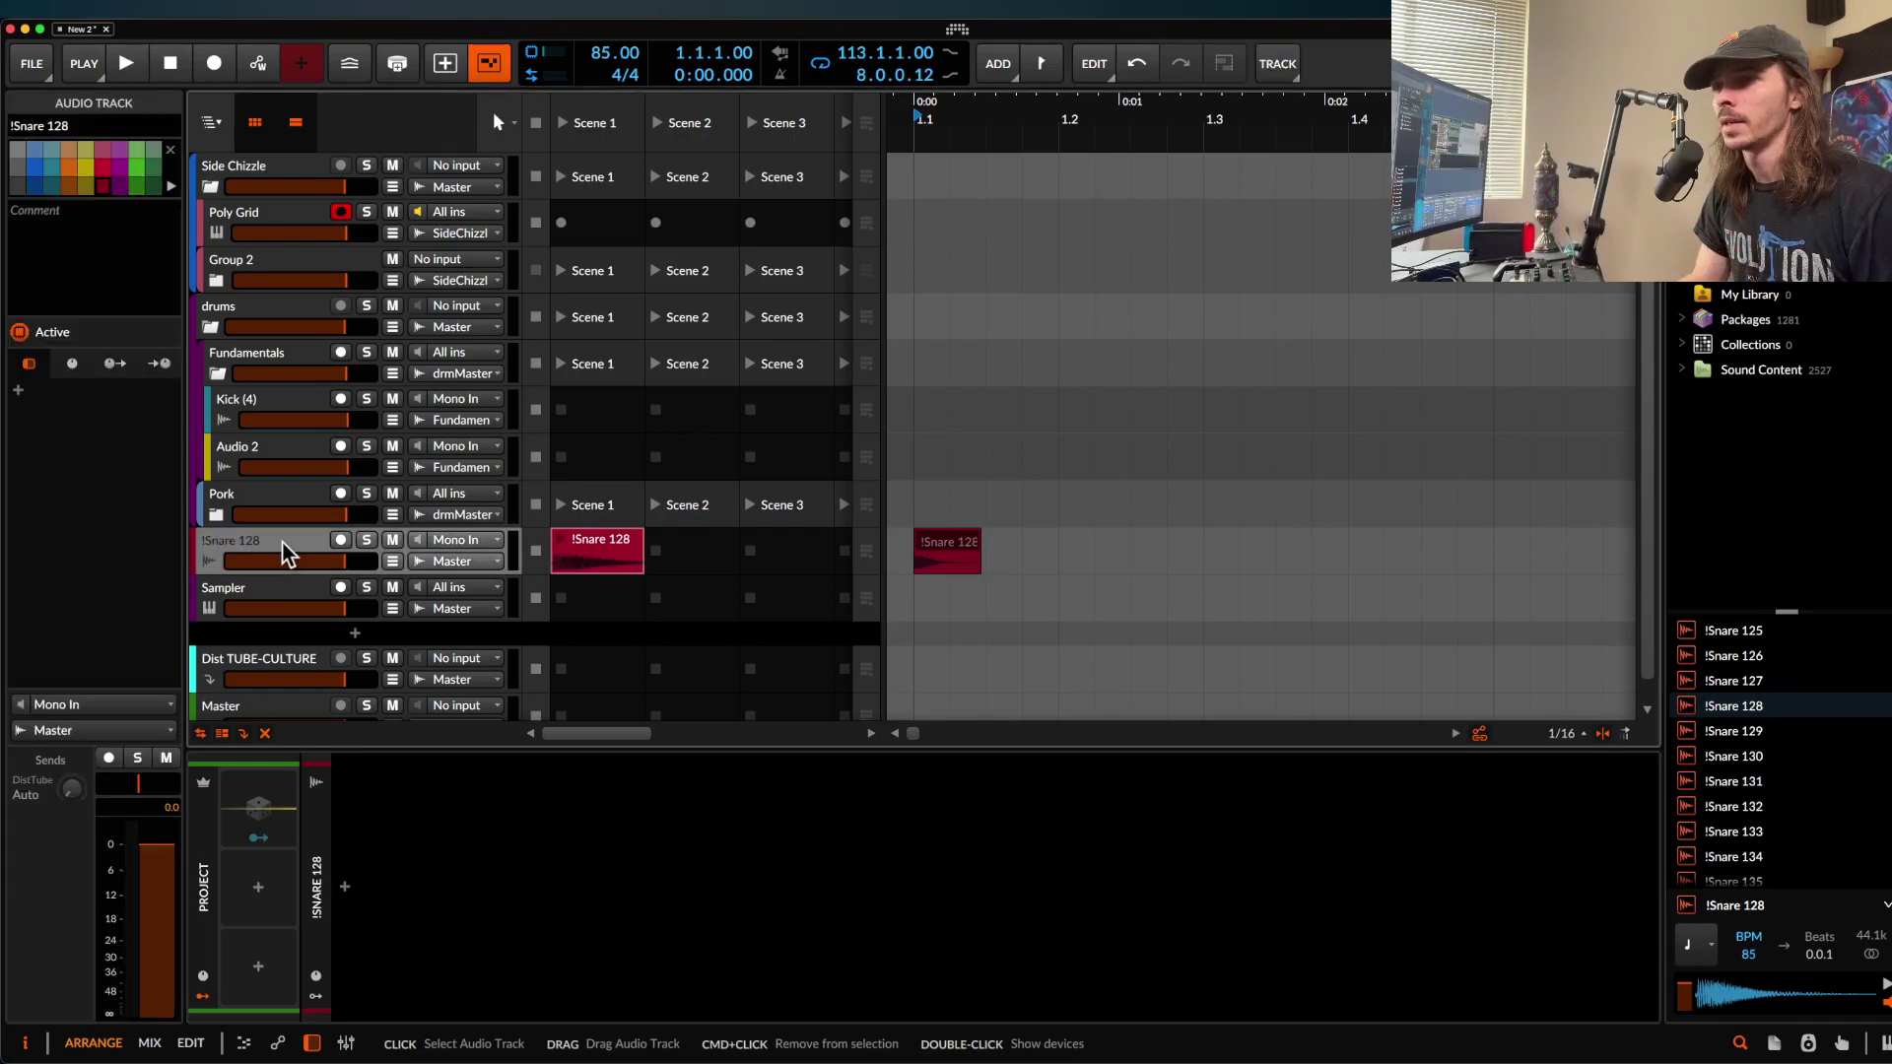
right_click(282, 542)
click(299, 550)
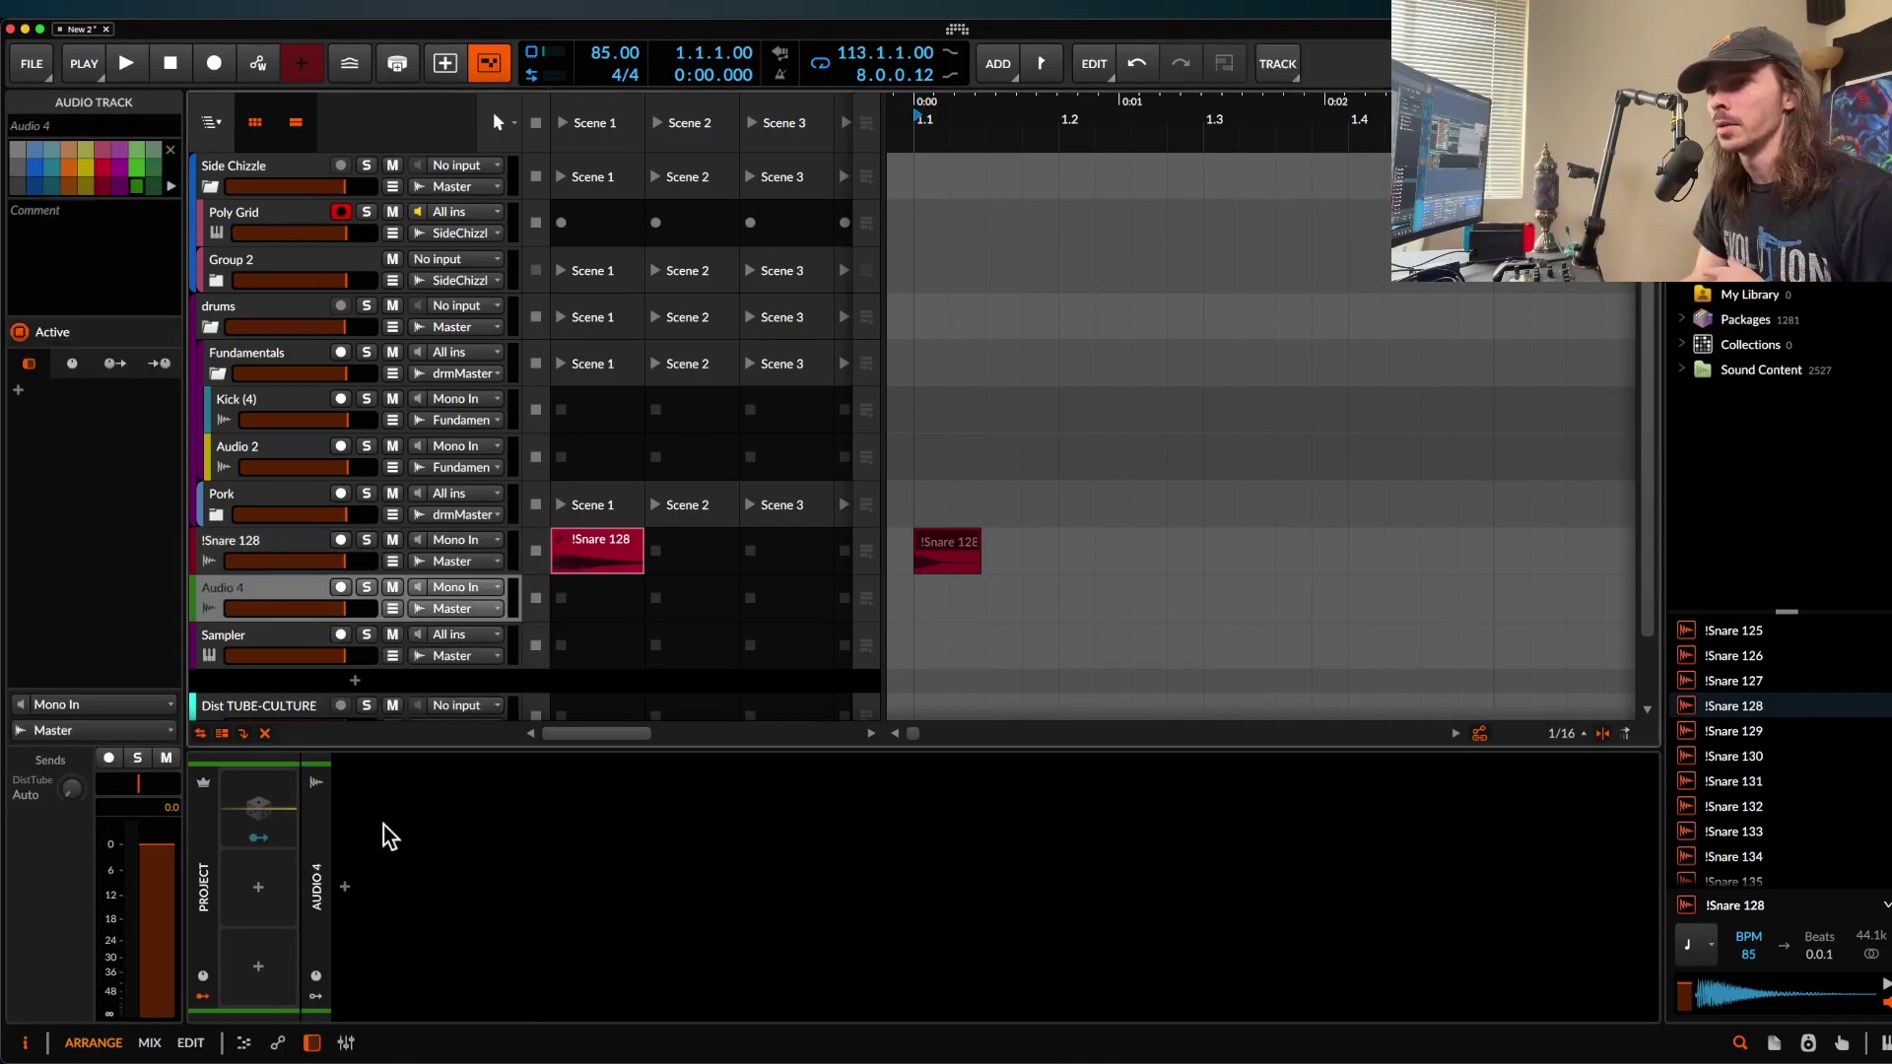
click(347, 891)
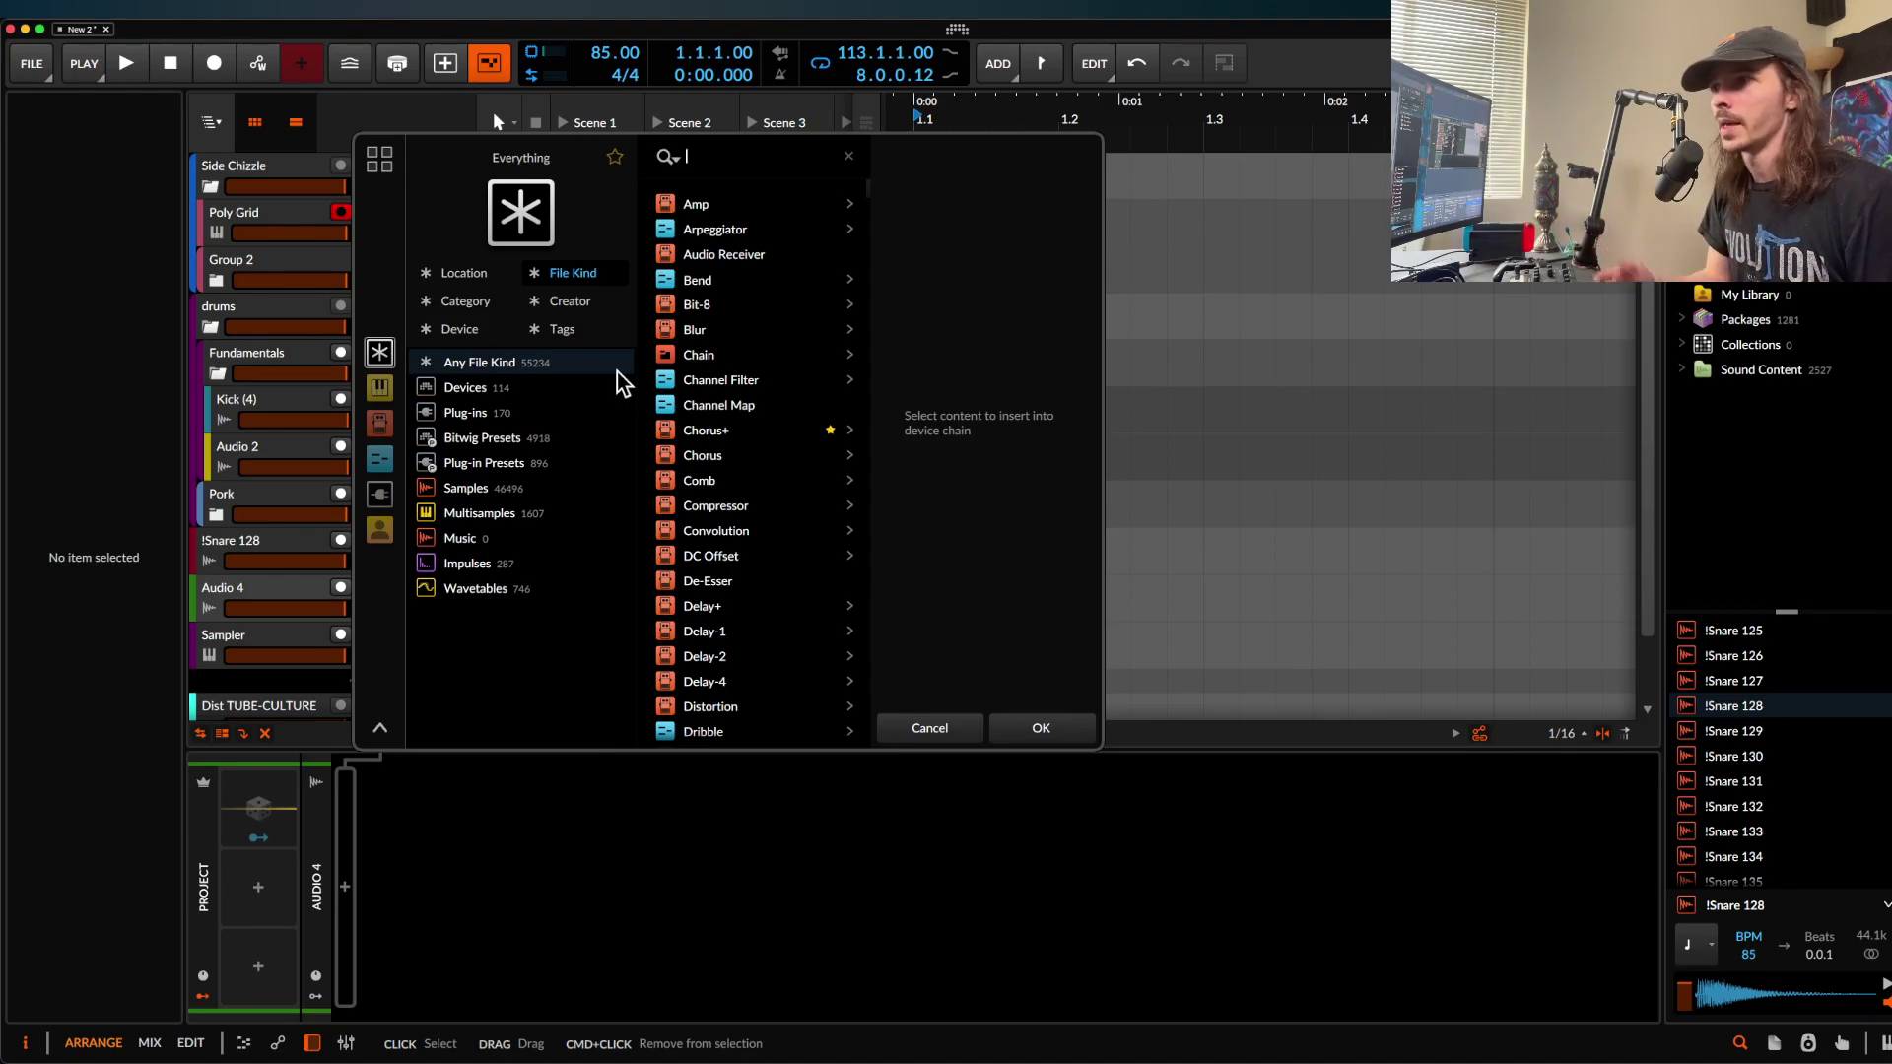
click(1014, 731)
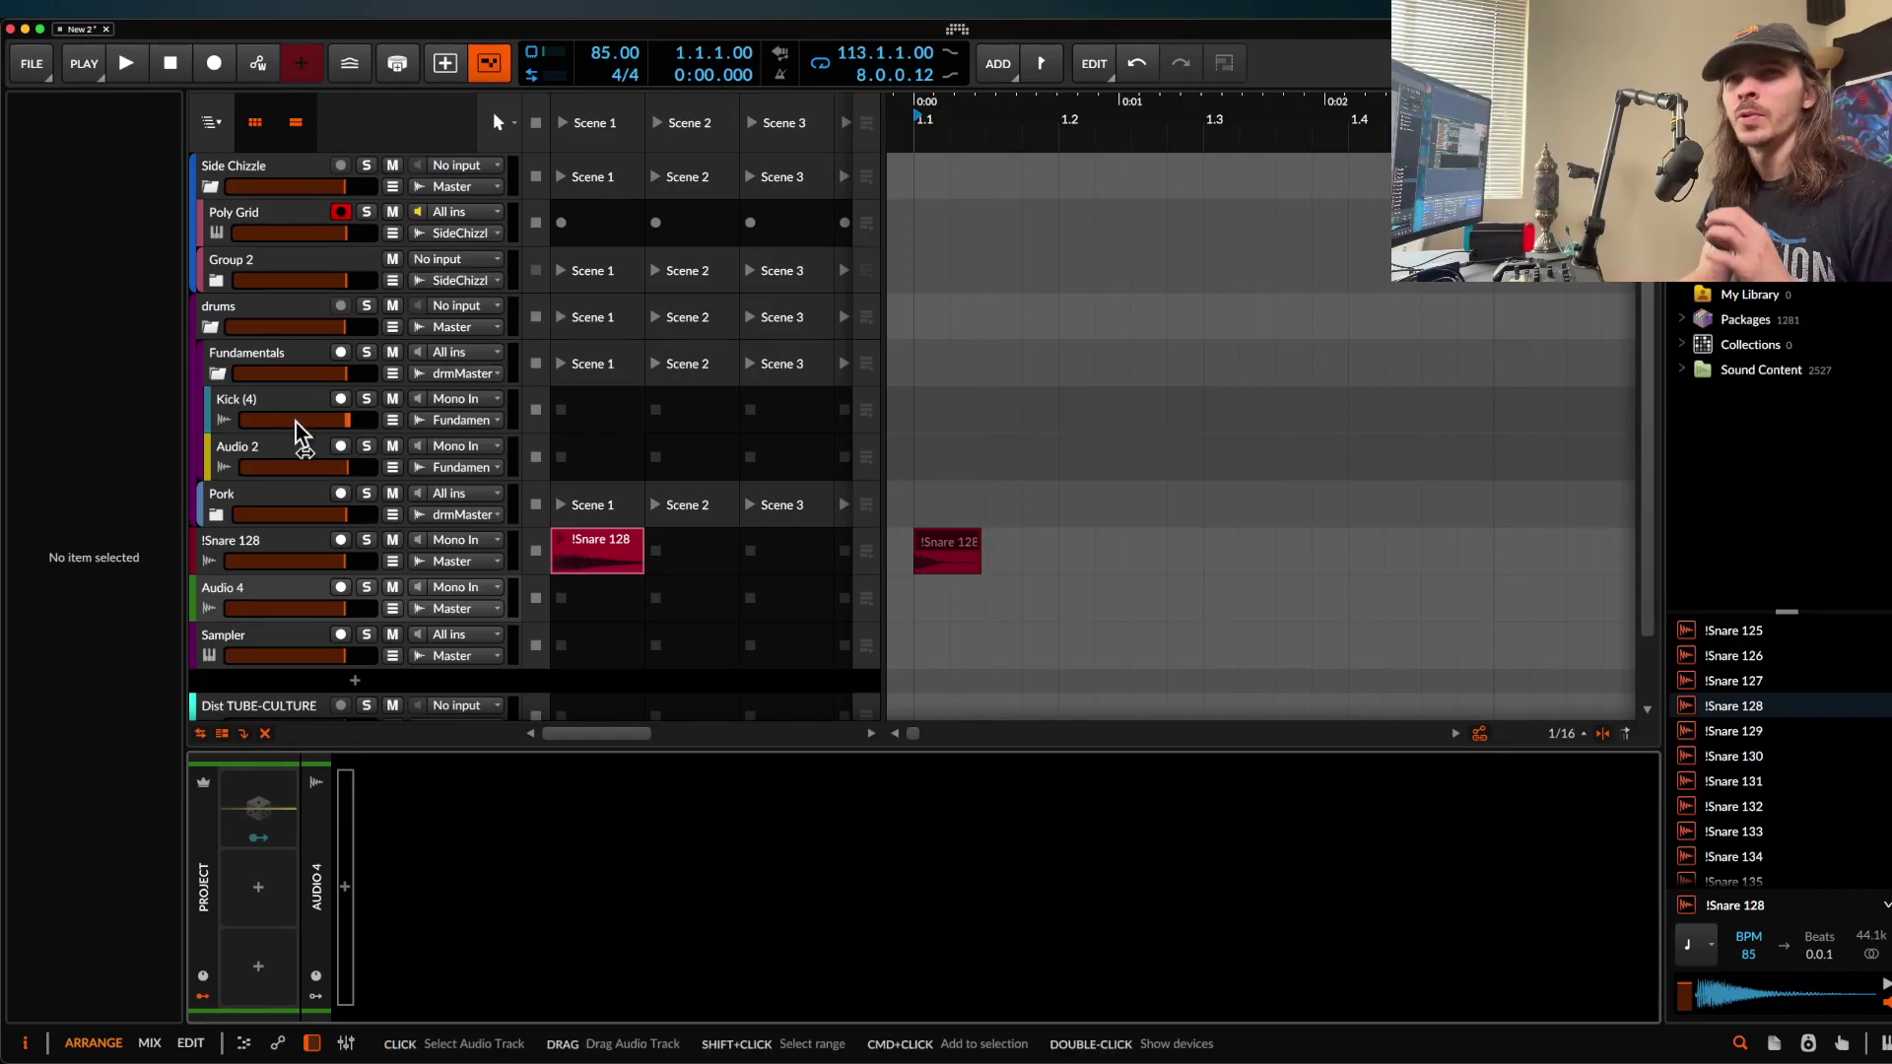
Hide the clip launcher and increase the height of the !Snare 128 track so its arranger clip shows a larger waveform
click(966, 552)
scroll(965, 552, up, 5)
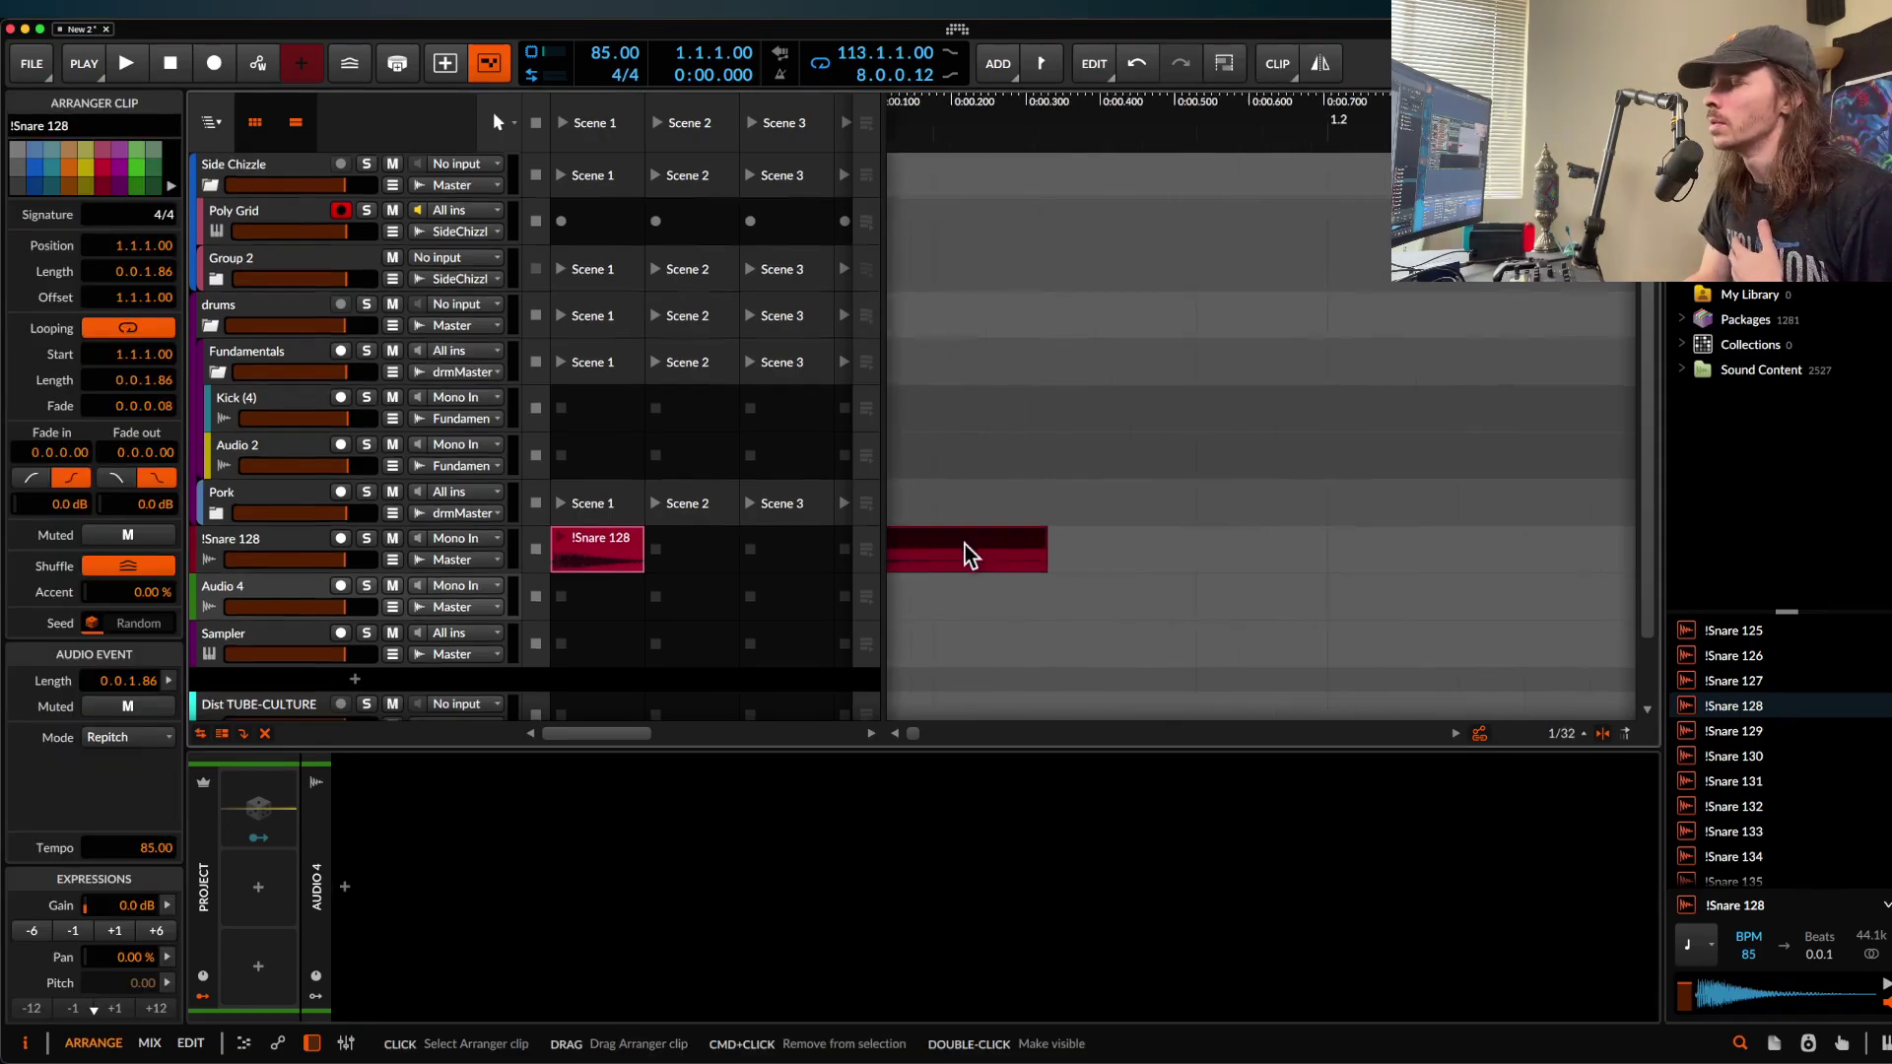
click(296, 537)
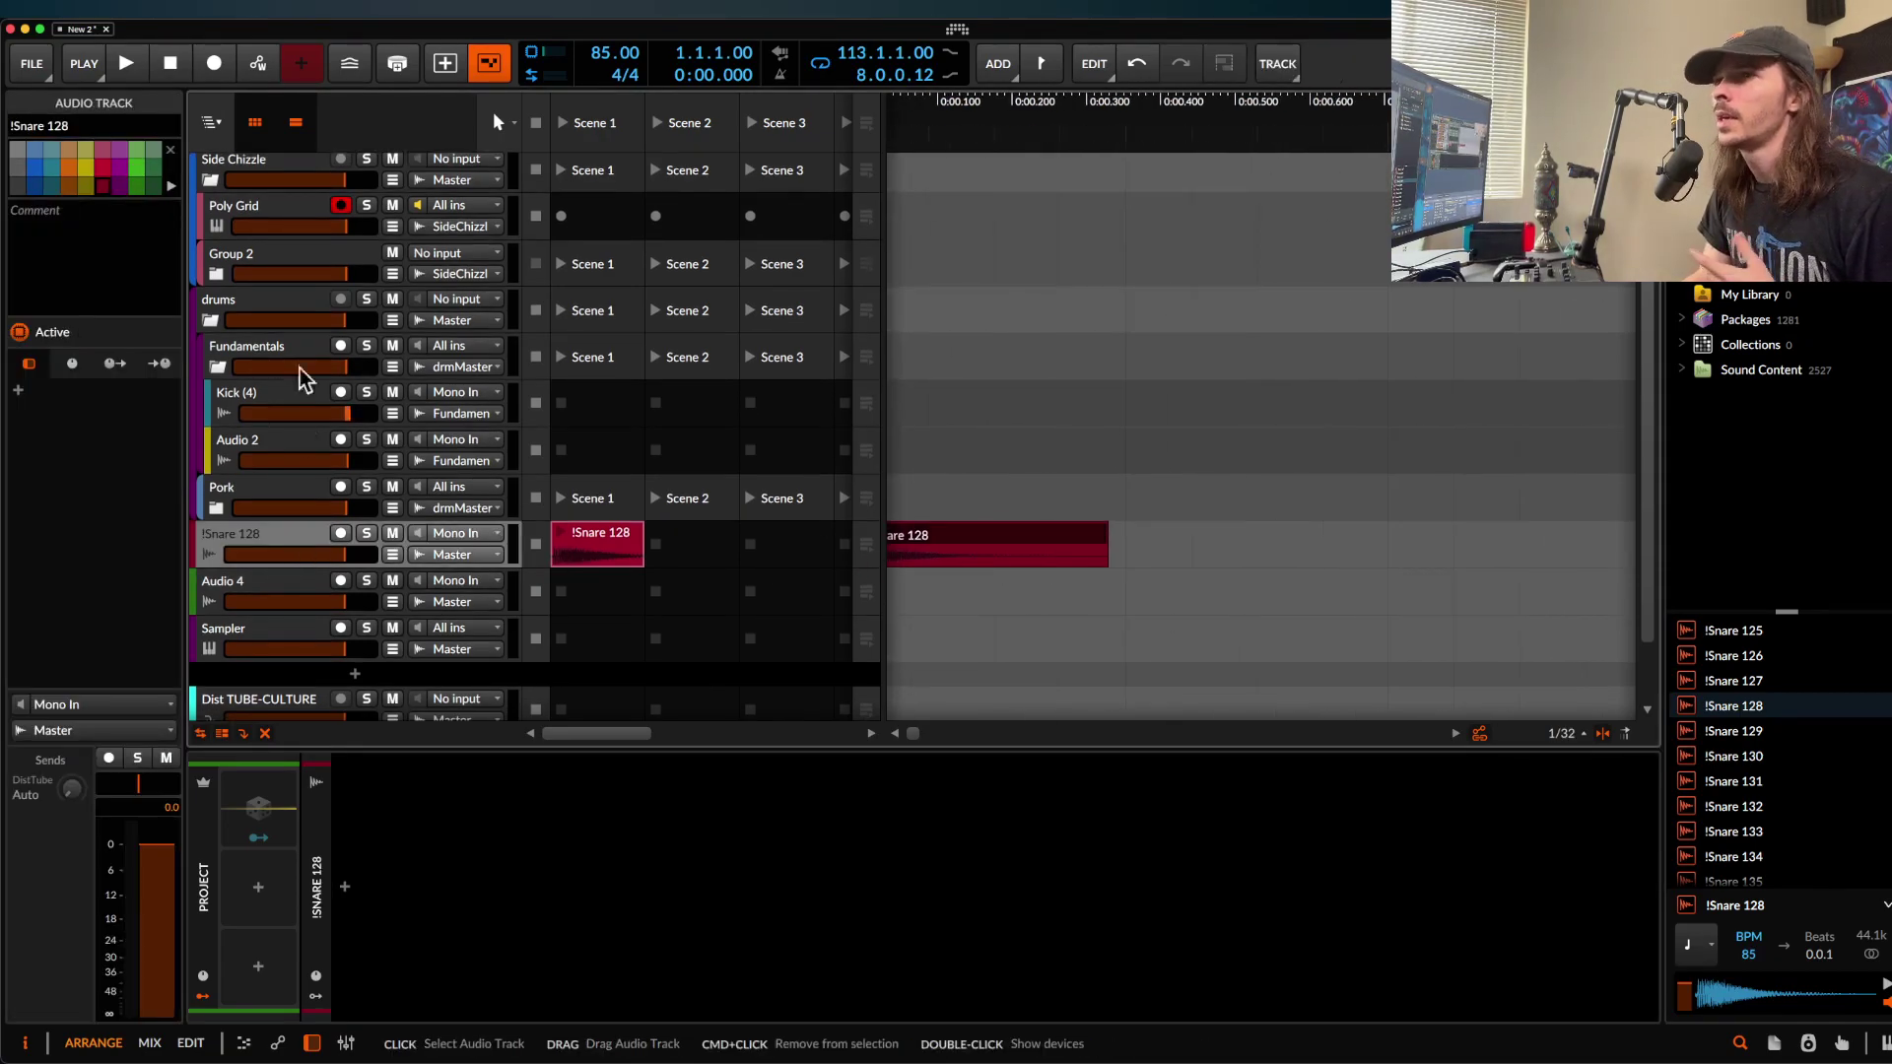
click(254, 122)
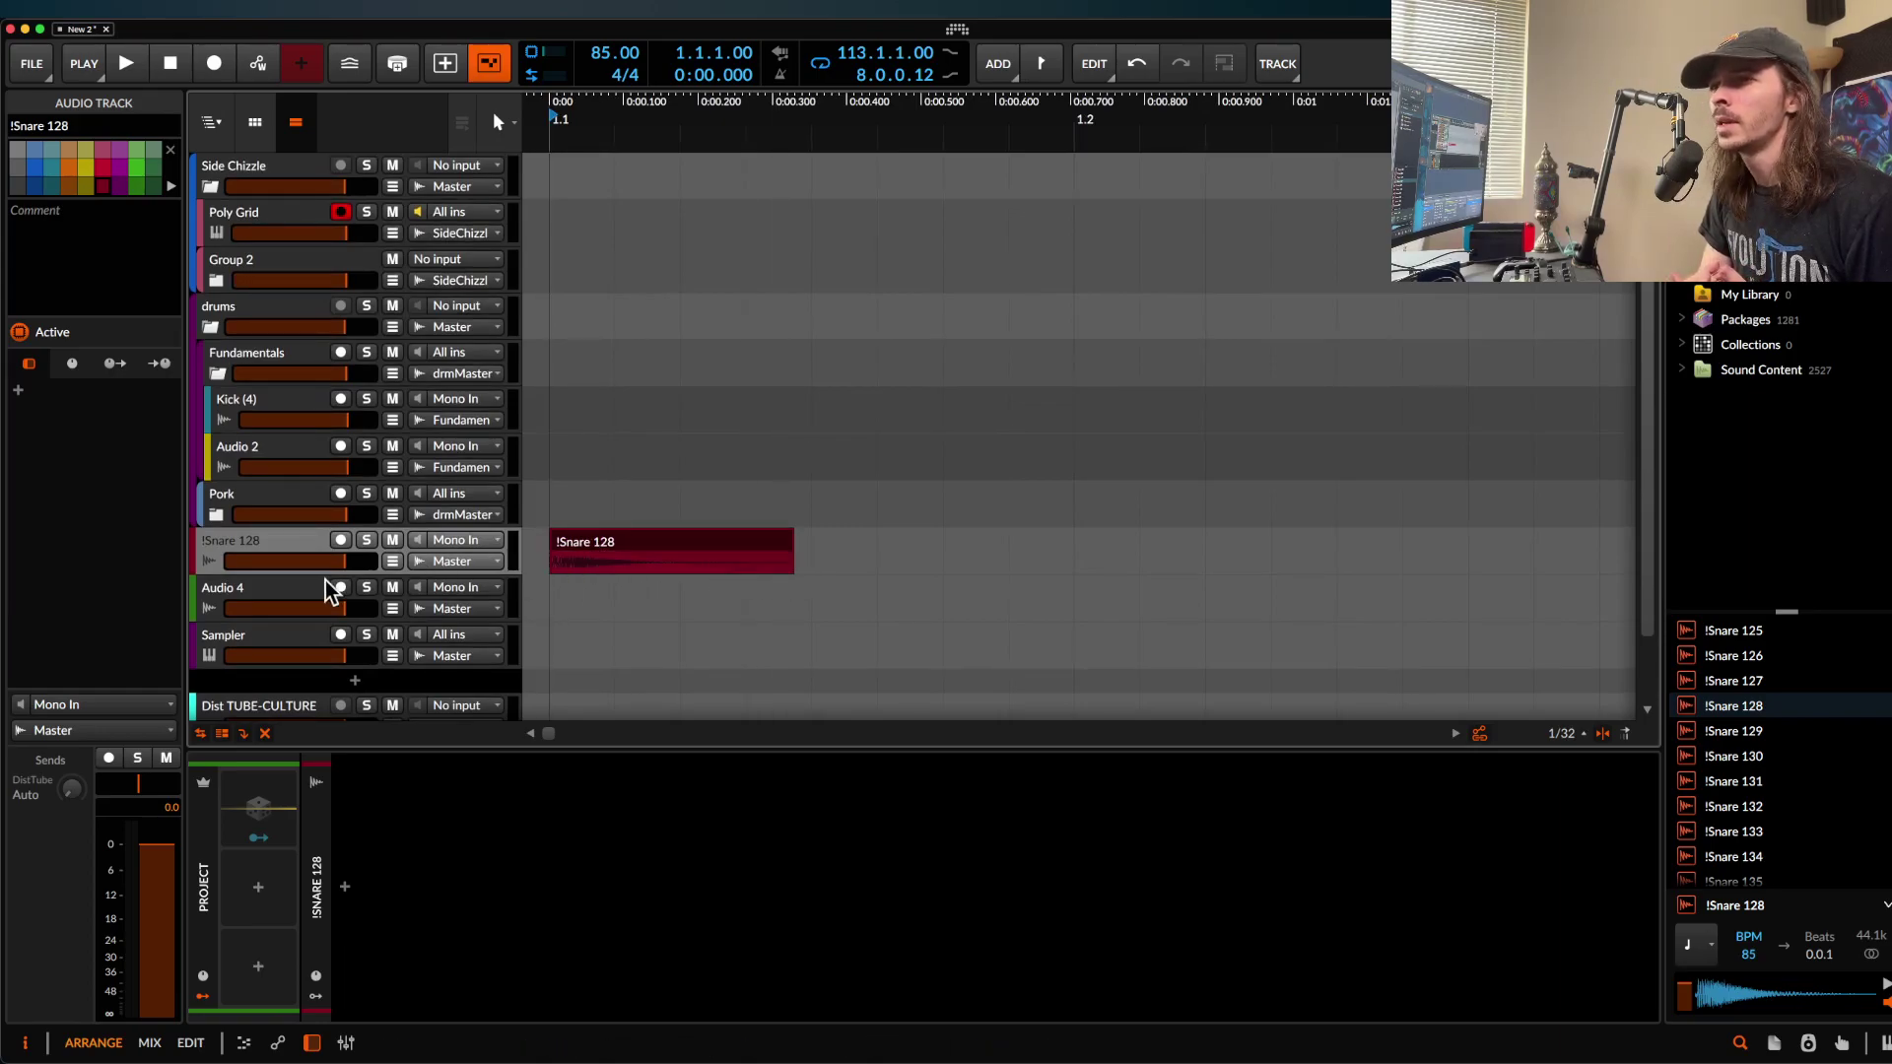
drag(325, 575, 325, 684)
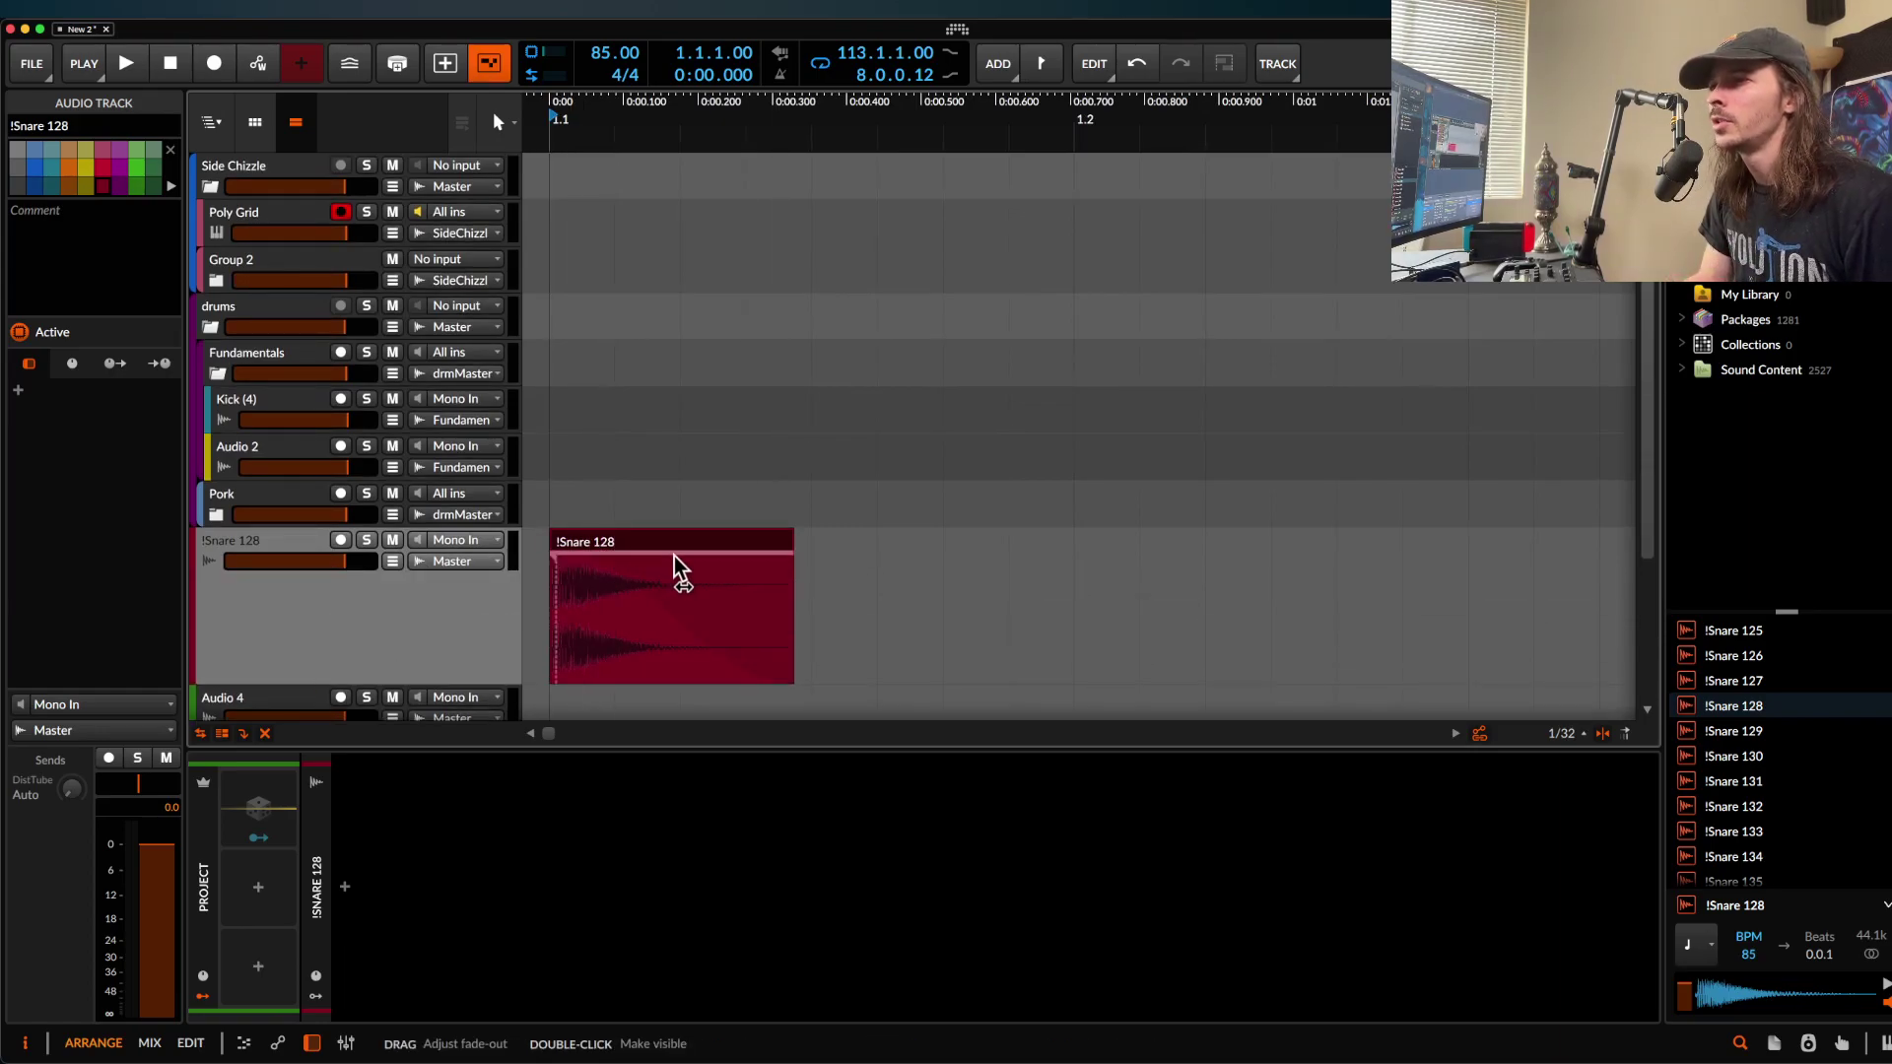